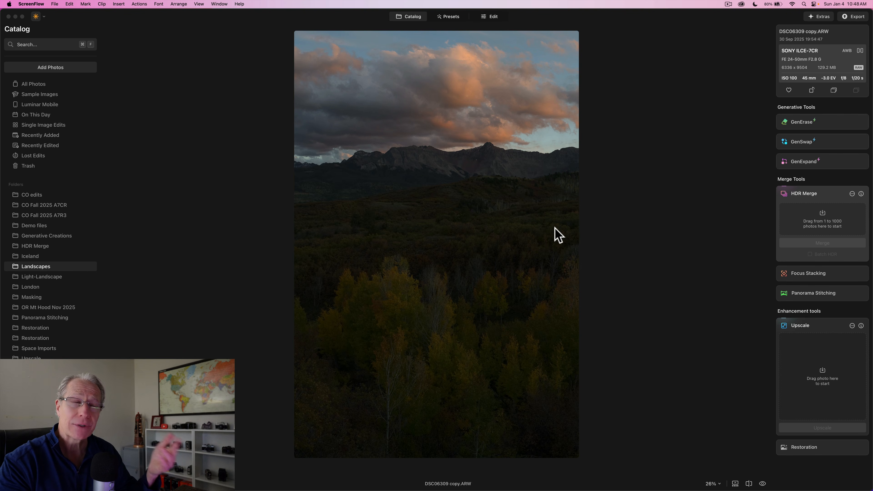
Try the Summer1 and Summer3 presets from the Summer Moods collection on the mountain photo
left_click(451, 17)
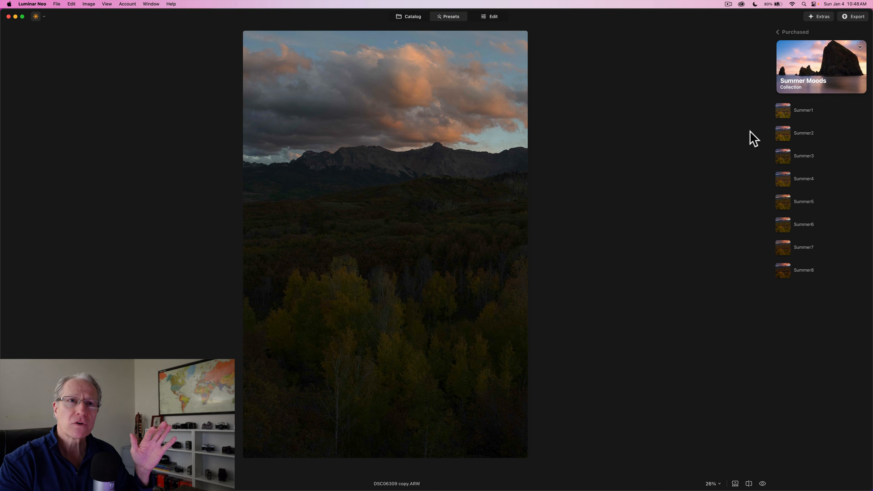
left_click(784, 111)
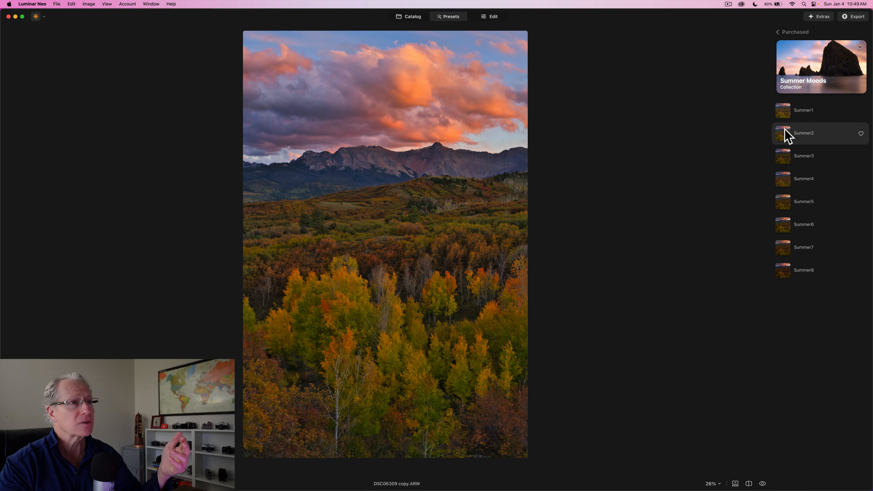
left_click(788, 154)
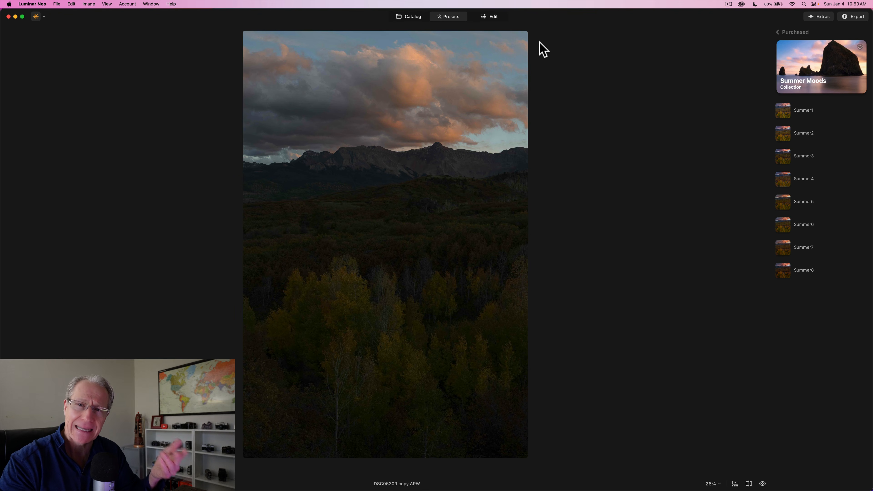
Develop the raw photo's light with Exposure 0.69, Highlights -100, Shadows 12 and Smart Contrast 43
left_click(492, 18)
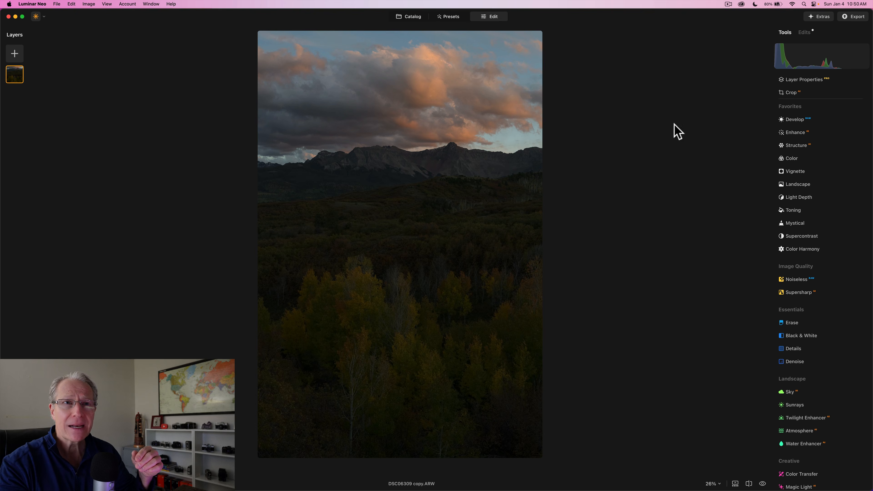
left_click(792, 119)
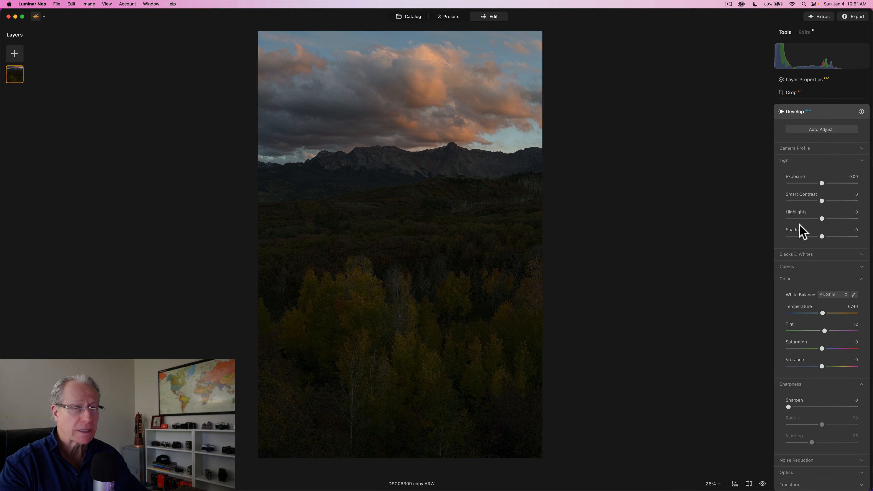
left_click_drag(823, 184, 828, 184)
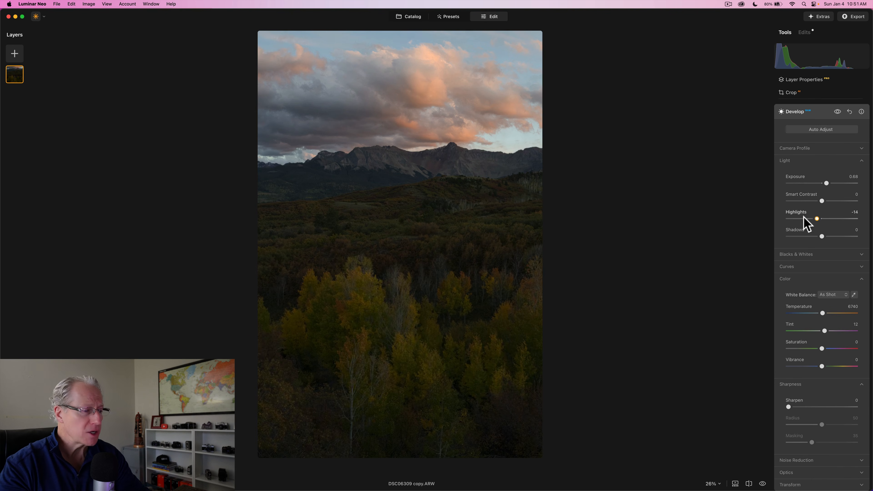
left_click_drag(821, 219, 760, 220)
left_click_drag(822, 236, 828, 237)
left_click(824, 203)
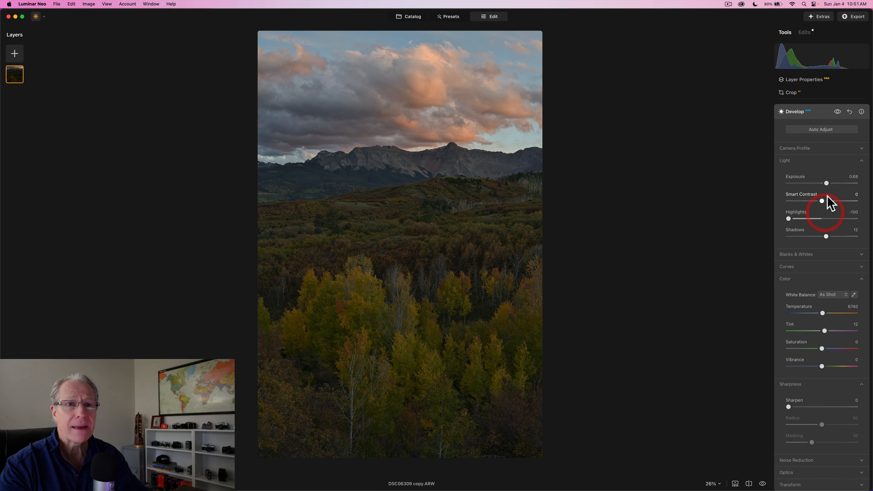
left_click_drag(823, 201, 837, 201)
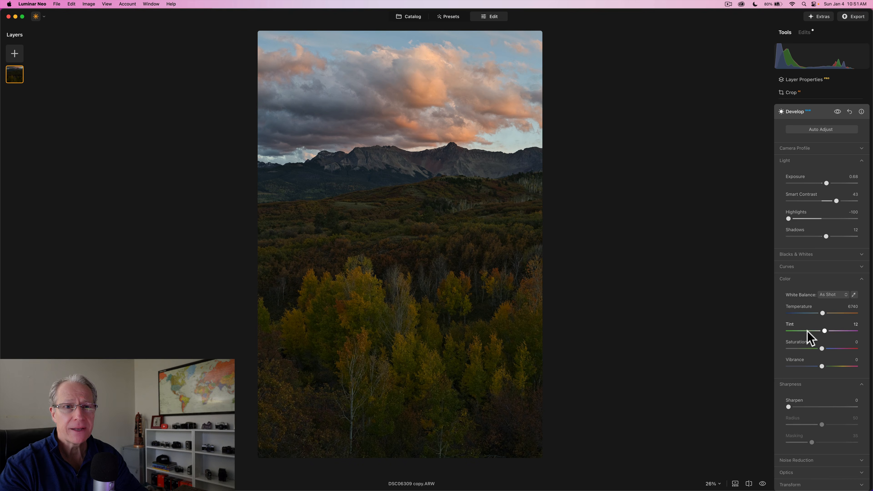
Set the white balance temperature of the photo to 6011 in the Develop settings
left_click(853, 307)
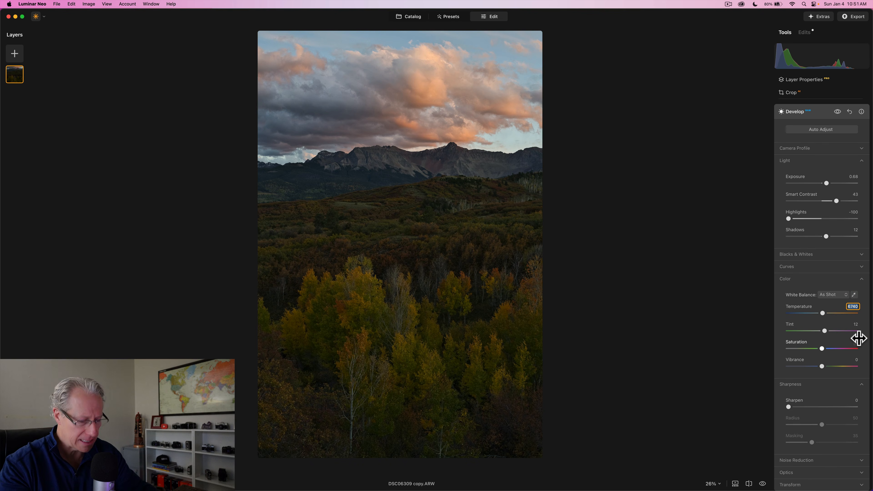
type("6011")
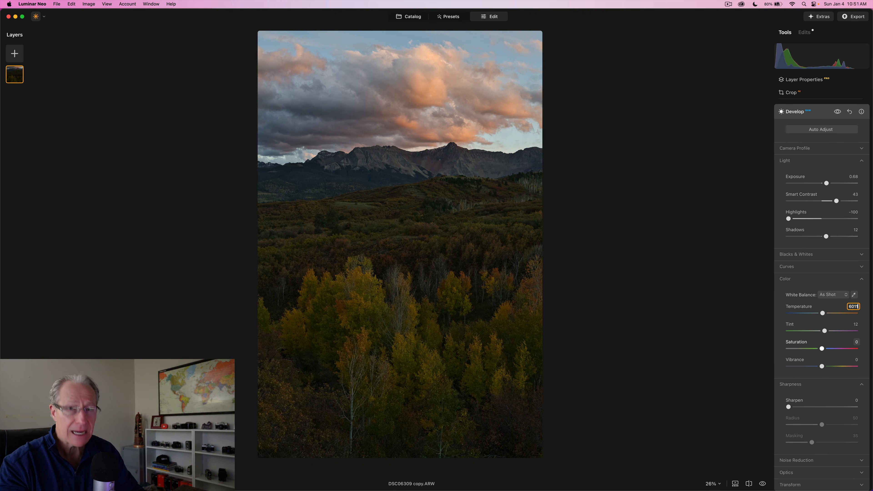
key("Return")
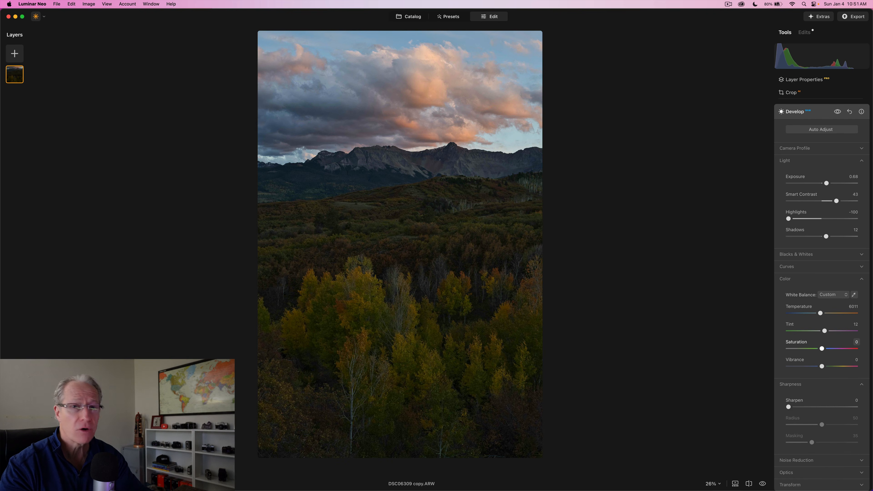
Fine-tune the Develop color, sharpen the photo slightly and compare it with the unedited version
left_click_drag(825, 331, 825, 367)
left_click_drag(789, 407, 801, 407)
left_click(838, 127)
left_click(838, 127)
left_click(822, 126)
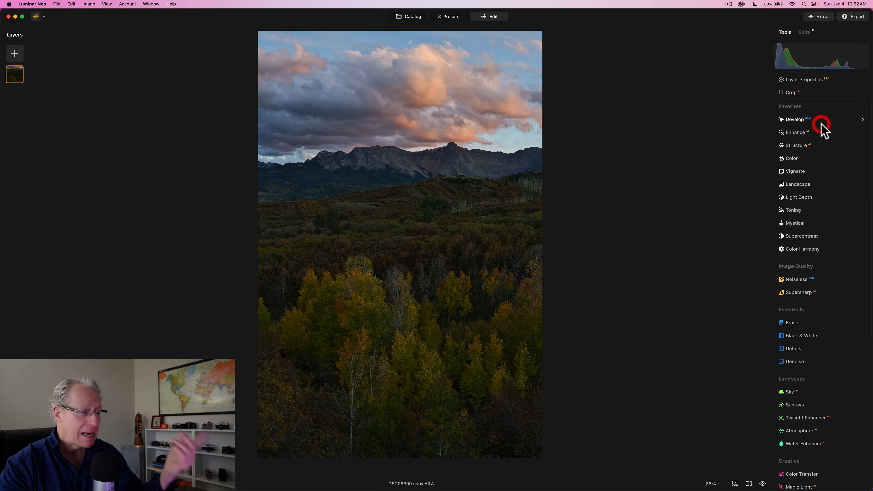
Apply Supercontrast with Highlights Contrast 25, Midtones Contrast 26 and Shadows Contrast 26
left_click(805, 237)
scroll(805, 239, "down", 3)
left_click(805, 223)
left_click(807, 262)
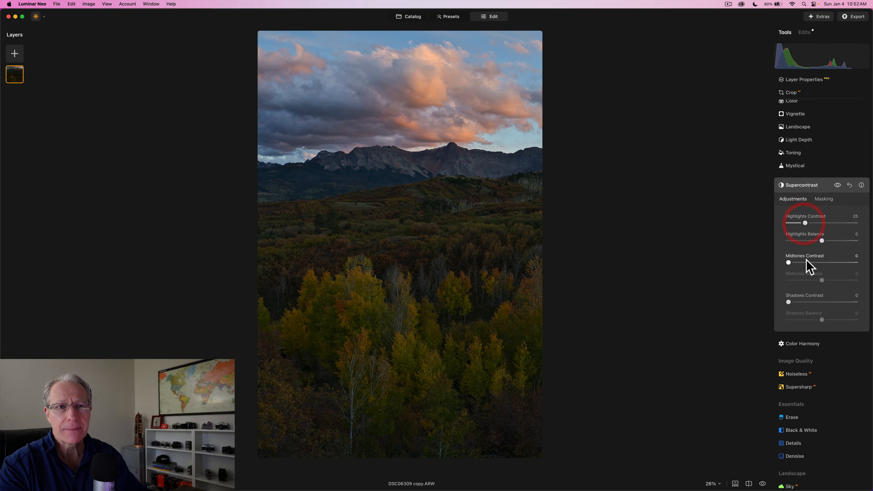
left_click(807, 302)
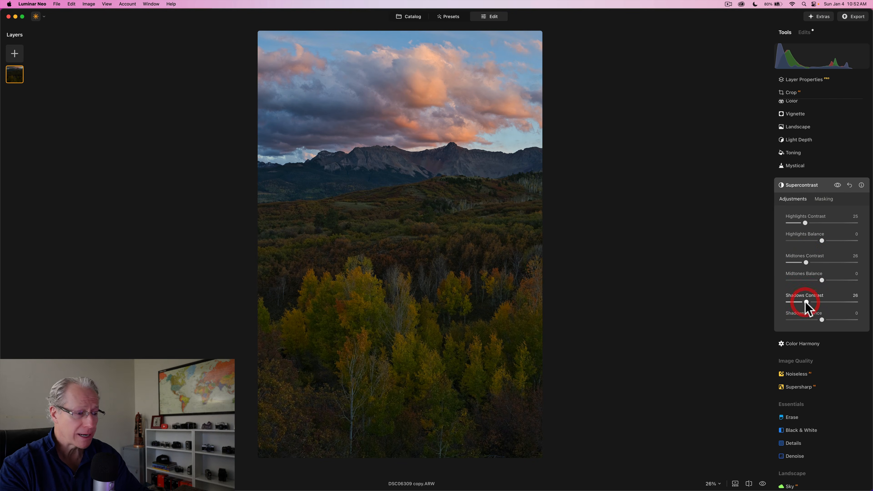
Set the Supercontrast balance to 52 for highlights, 50 for midtones and 8 for shadows
left_click_drag(833, 240, 840, 241)
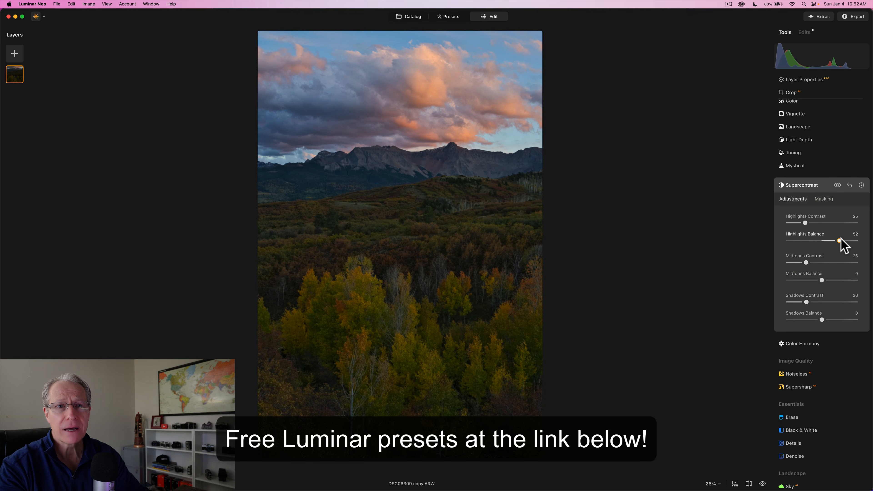
left_click_drag(836, 280, 840, 281)
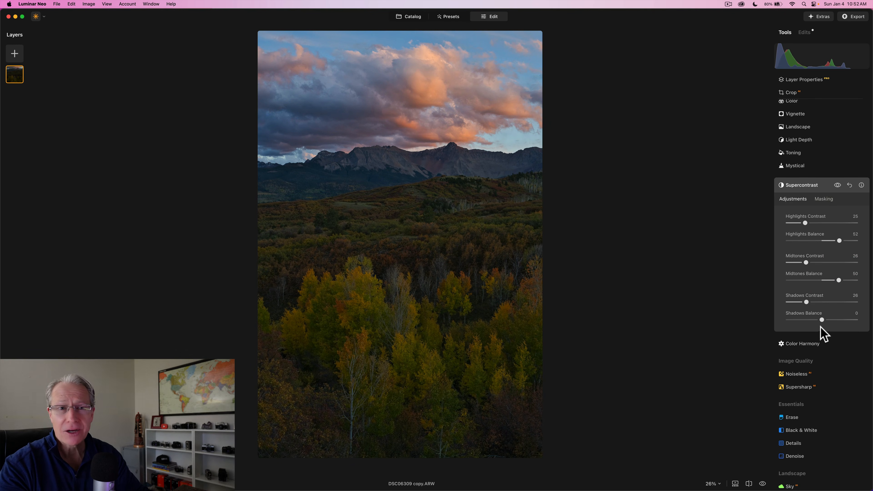
left_click_drag(823, 320, 825, 320)
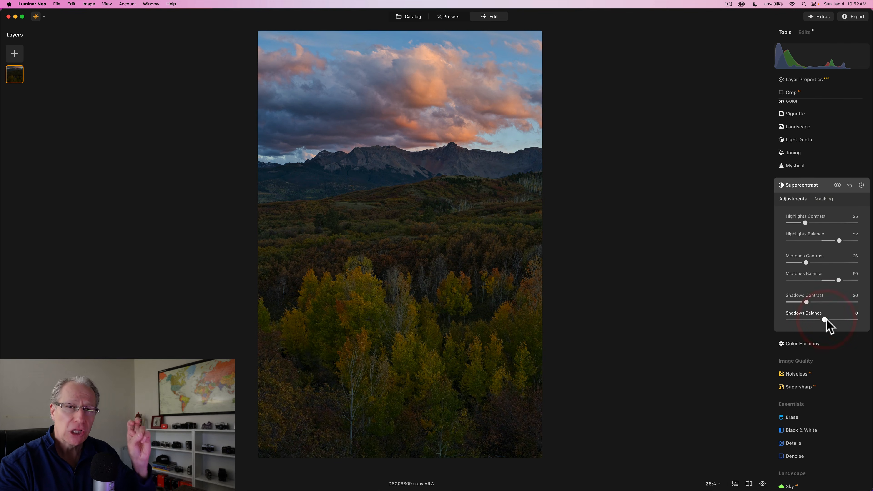
Compare the photo with and without the Supercontrast adjustment, then finish with that tool
left_click(837, 185)
left_click(838, 186)
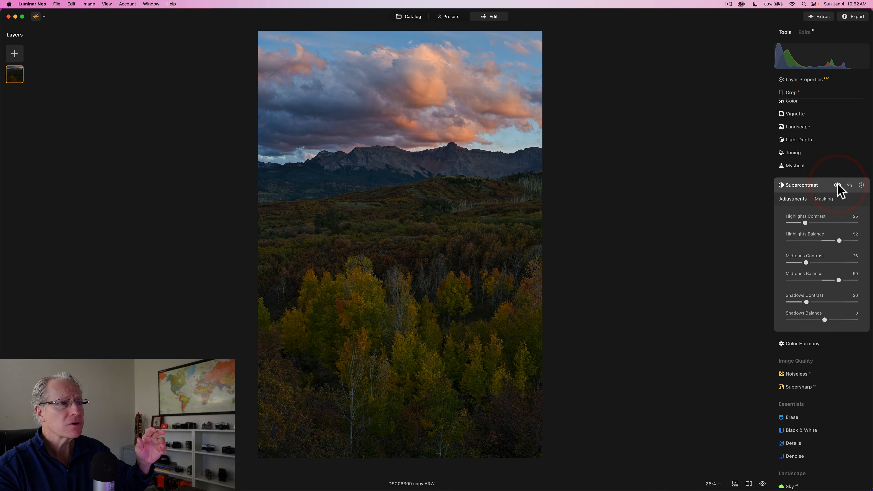
left_click(838, 185)
left_click(838, 186)
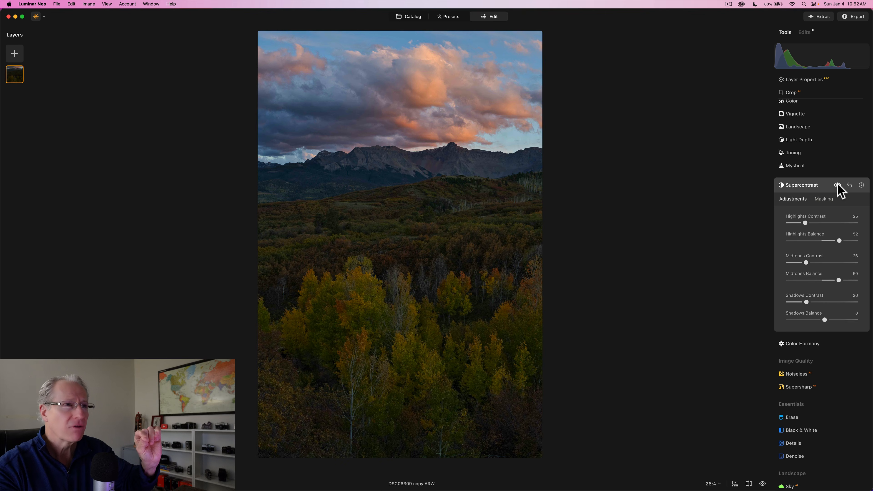
left_click(838, 186)
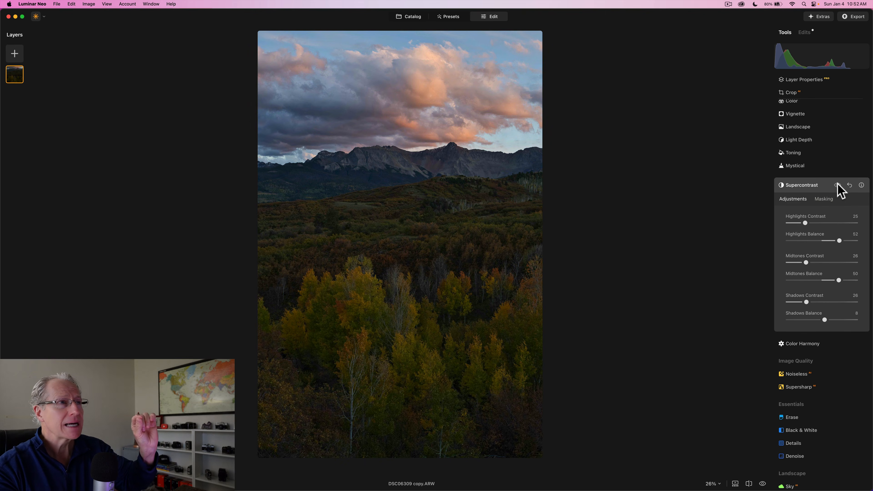
left_click(837, 186)
left_click(824, 185)
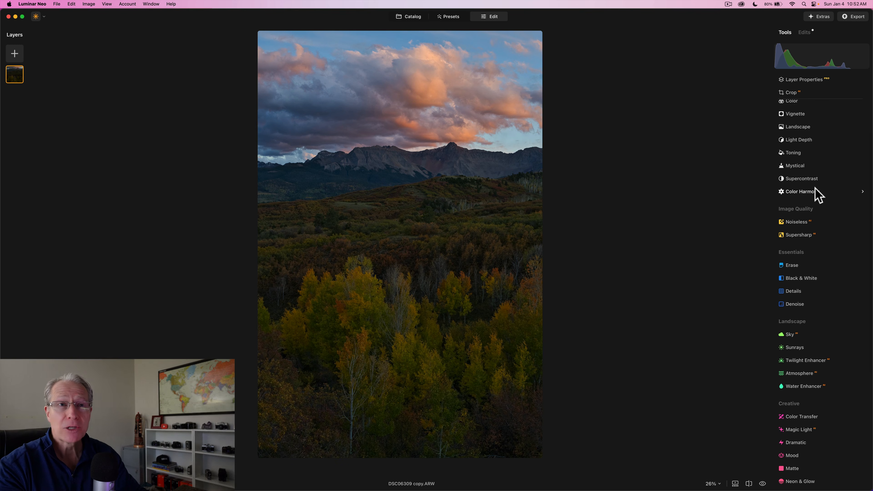
Add Light Depth with an amount of 26 and shift its depth point toward the foreground trees
scroll(809, 202, "up", 3)
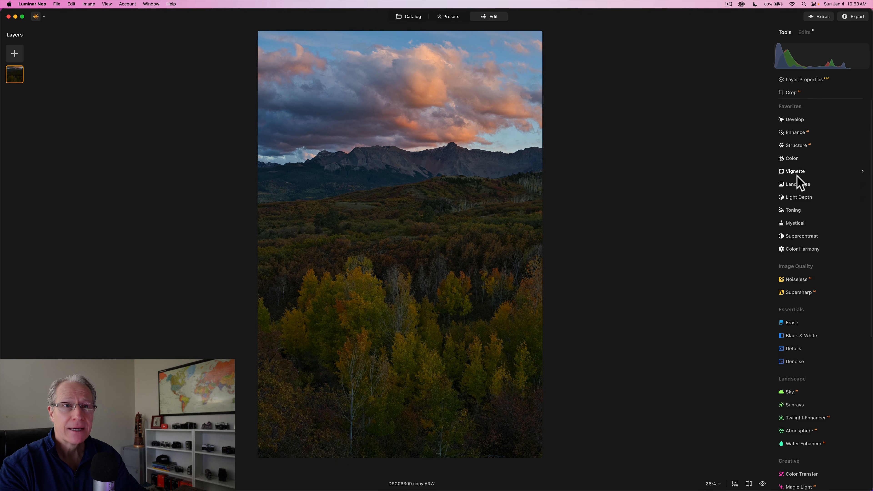
left_click(799, 199)
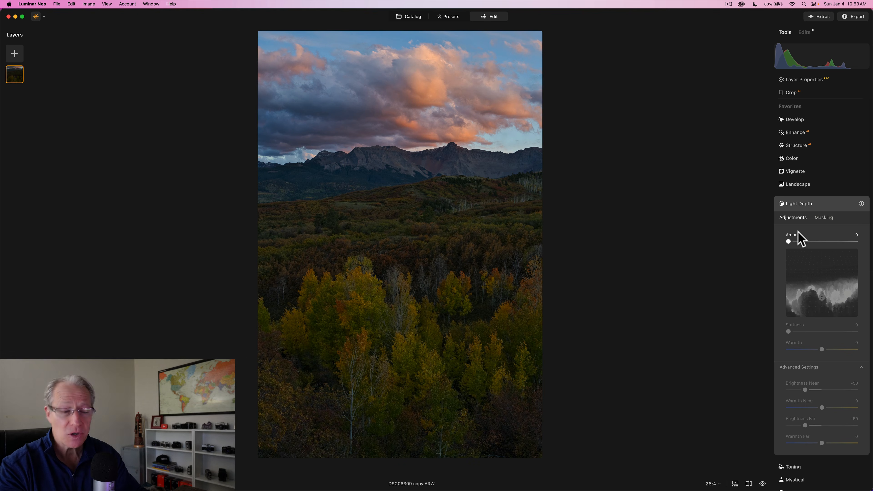
scroll(802, 239, "down", 3)
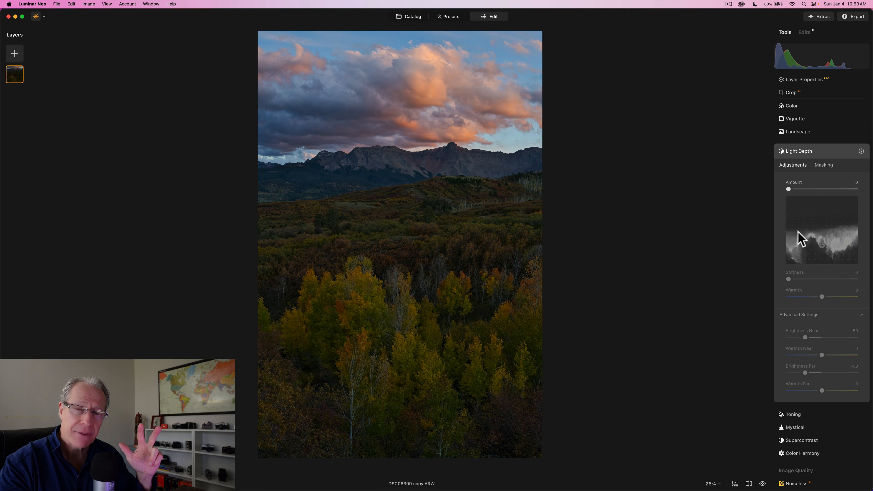
left_click(804, 189)
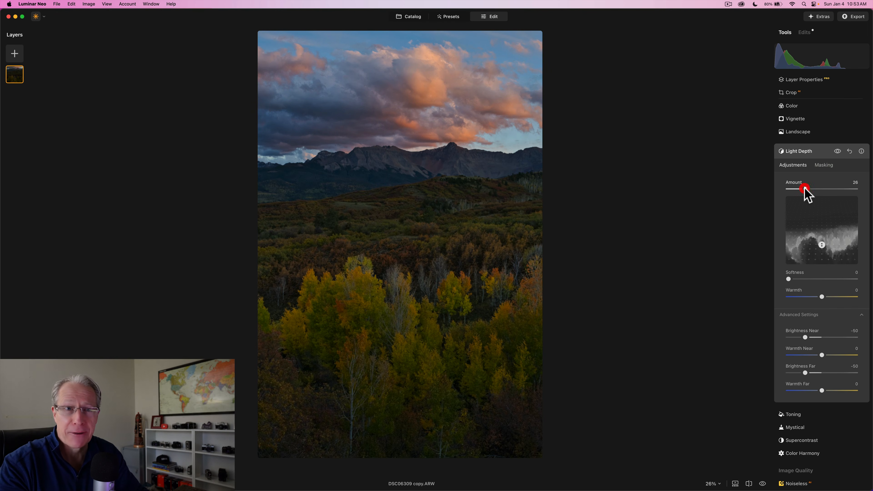
left_click_drag(823, 245, 823, 230)
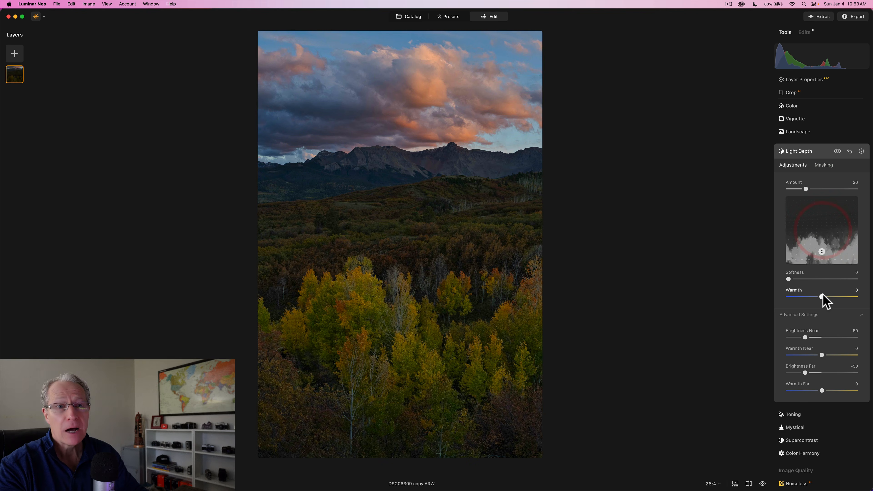
Set the Light Depth Warmth to 55 and both Brightness Near and Brightness Far to -60
left_click_drag(834, 297, 842, 296)
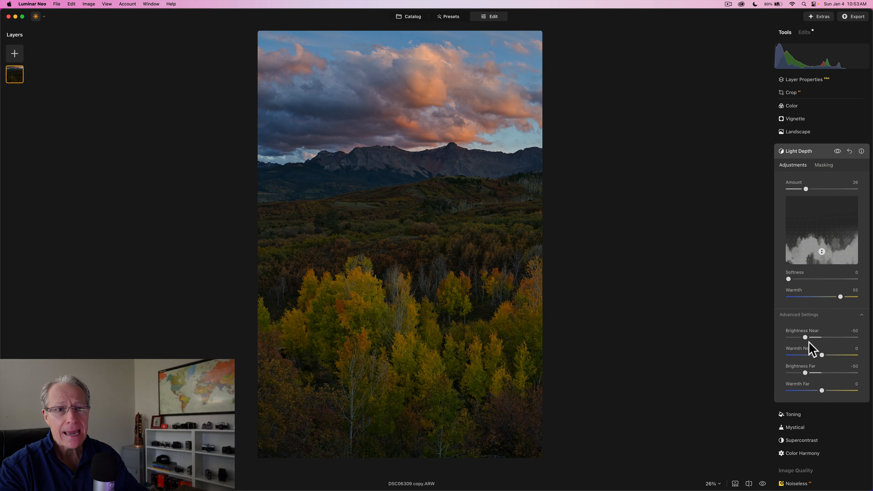
left_click_drag(805, 337, 801, 337)
left_click_drag(805, 372, 802, 372)
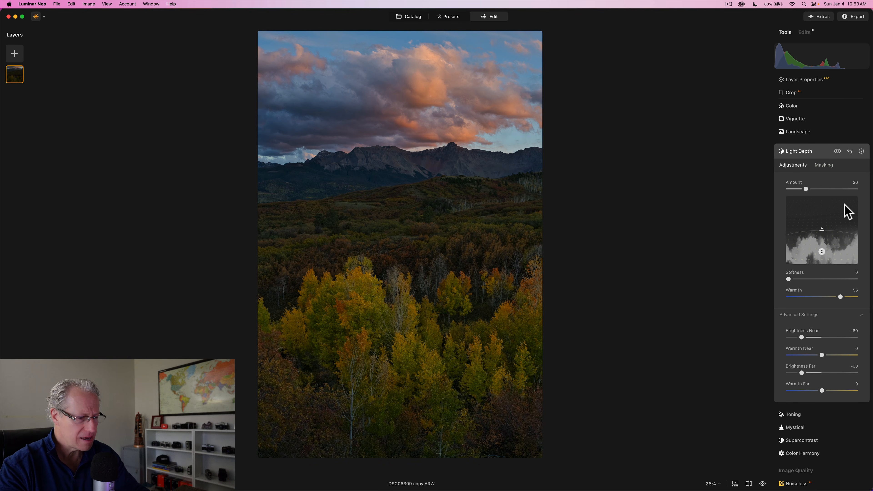
Compare the photo with and without the Light Depth adjustment and close the tool
left_click(838, 151)
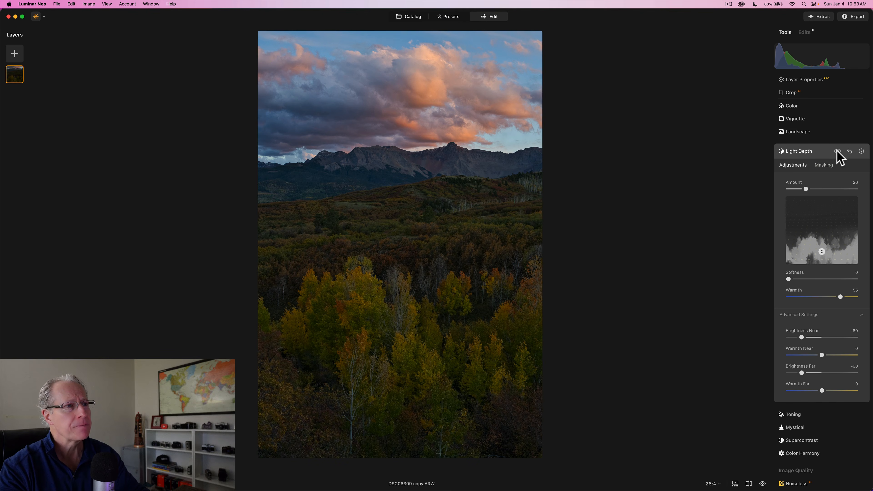
left_click(837, 152)
left_click(837, 151)
left_click(837, 152)
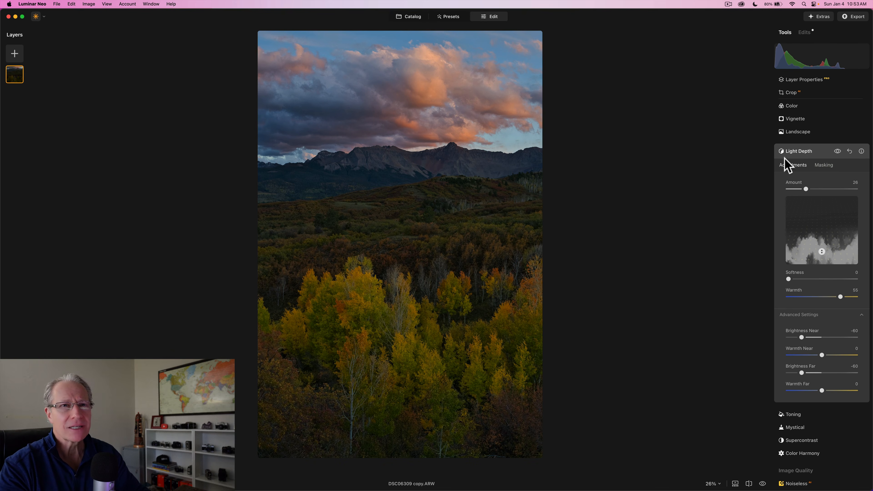
left_click(806, 151)
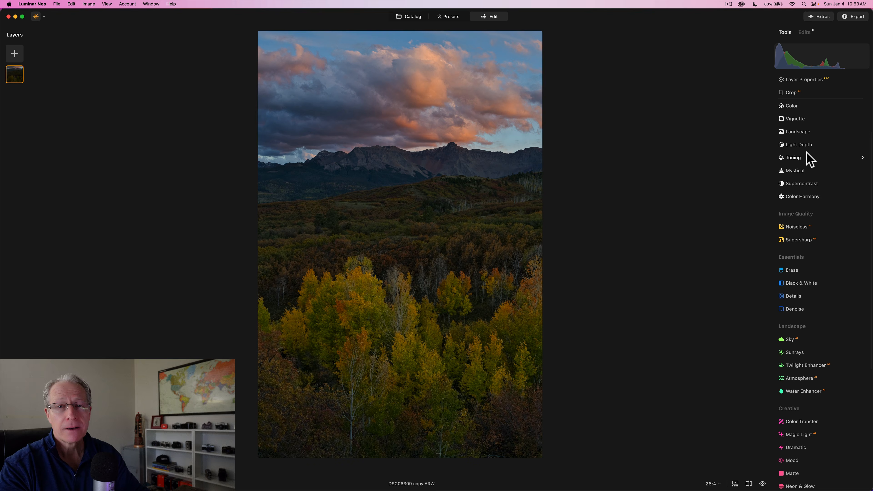
Add another Light Depth with an amount of 32 and shift its depth point back to the hills in the middle distance
left_click(799, 148)
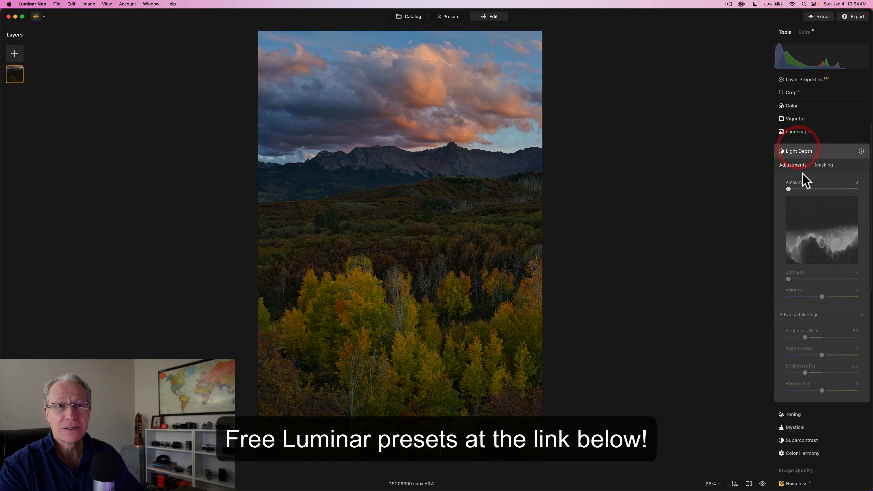
left_click(809, 189)
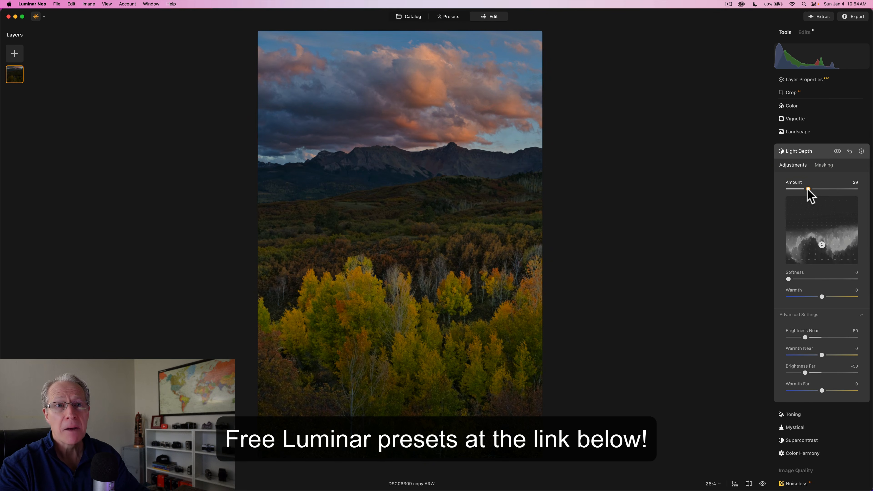
mouse_move(823, 245)
left_mouse_down()
mouse_move(822, 201)
mouse_move(821, 228)
mouse_move(822, 220)
left_mouse_up()
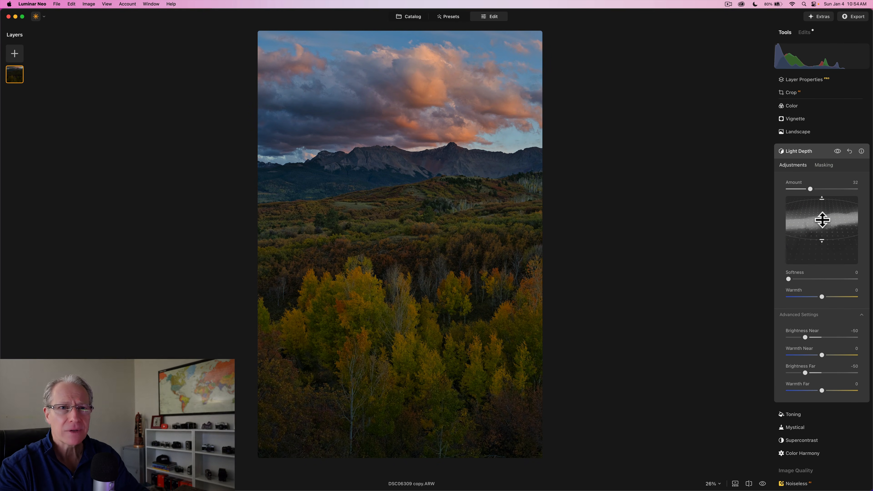
left_click_drag(822, 220, 822, 216)
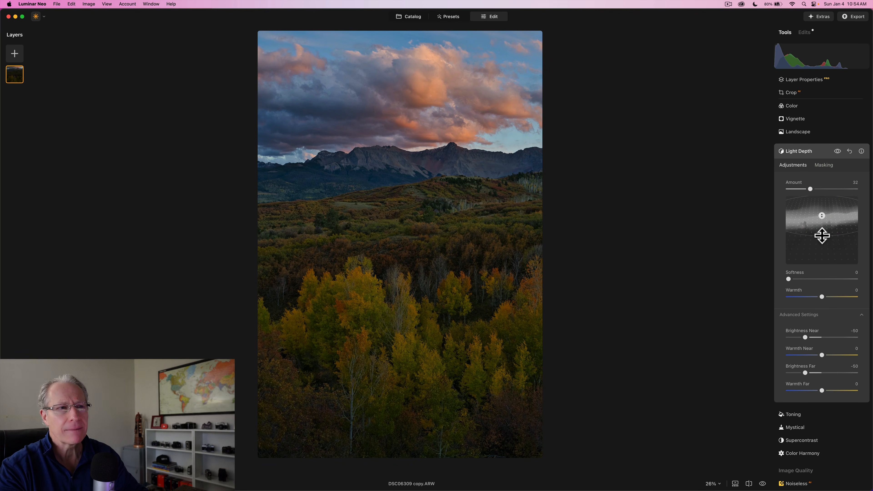
left_click_drag(822, 214, 823, 215)
Preview the Light Depth effect on and off, then set both Brightness Near and Brightness Far to 0
left_click(838, 152)
left_click(837, 152)
double_click(822, 338)
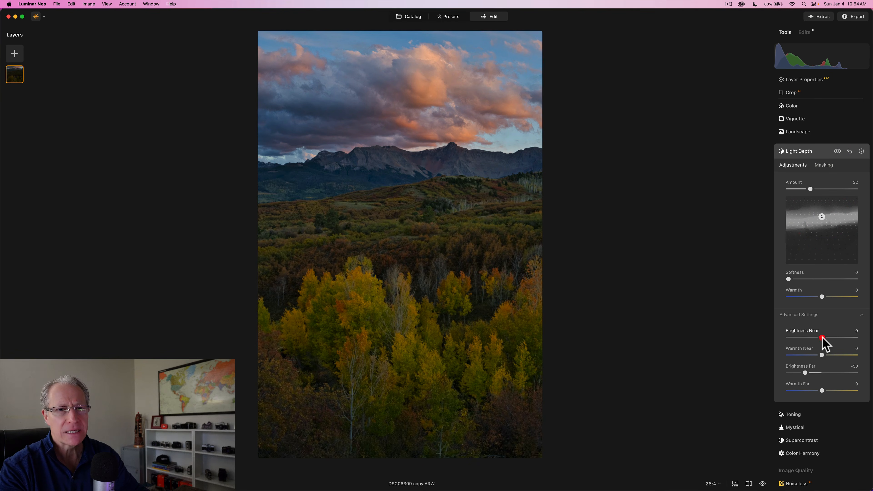
double_click(823, 373)
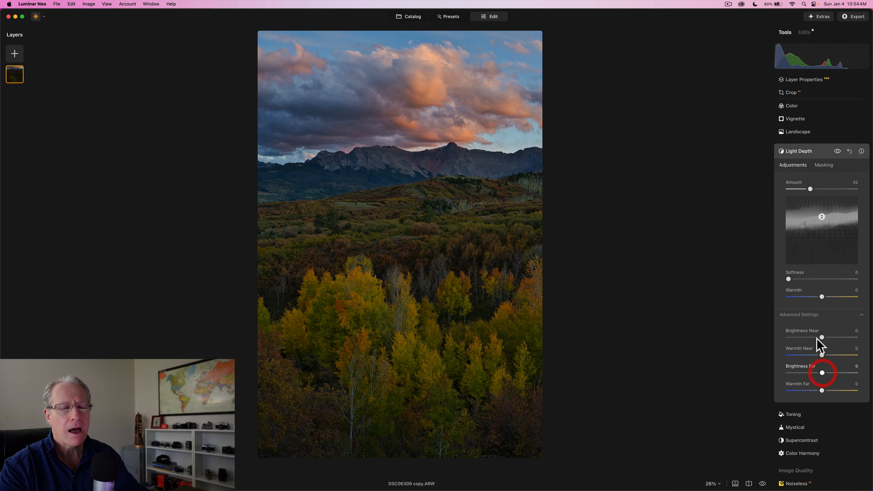
Compare the photo with and without the new Light Depth, close the tool, and compare the whole edit with the original
left_click(838, 151)
left_click(838, 151)
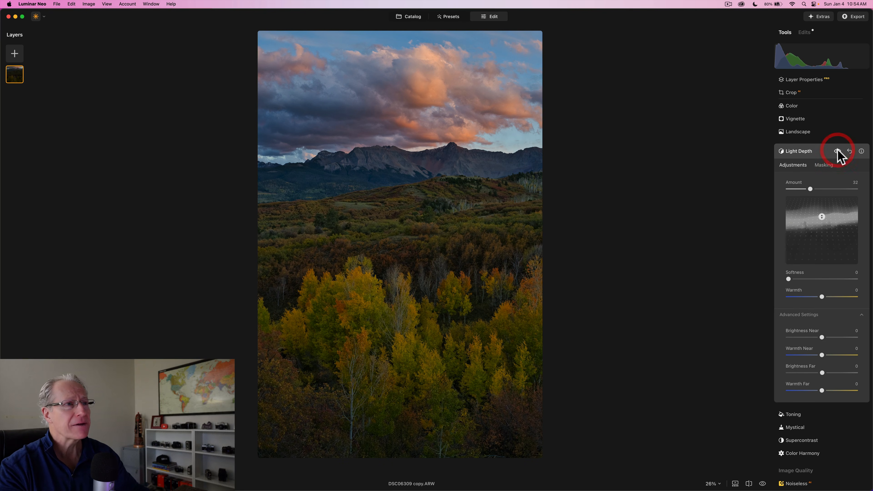
left_click(809, 152)
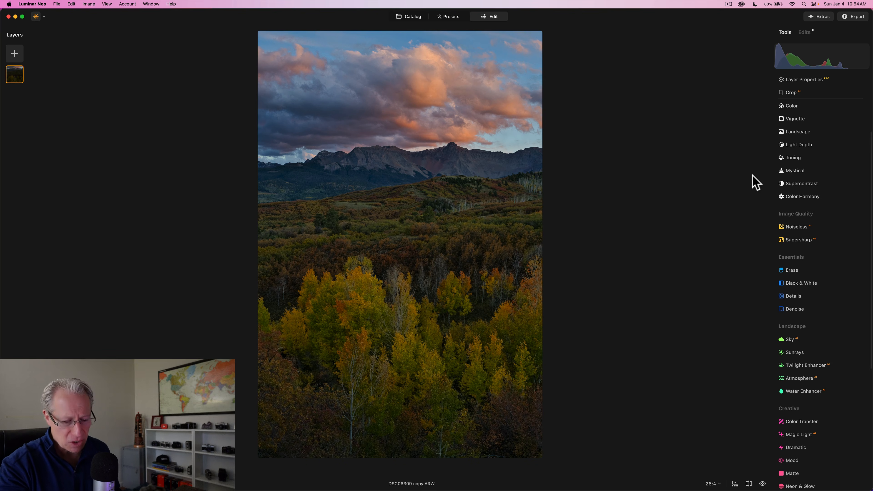
key("backslash")
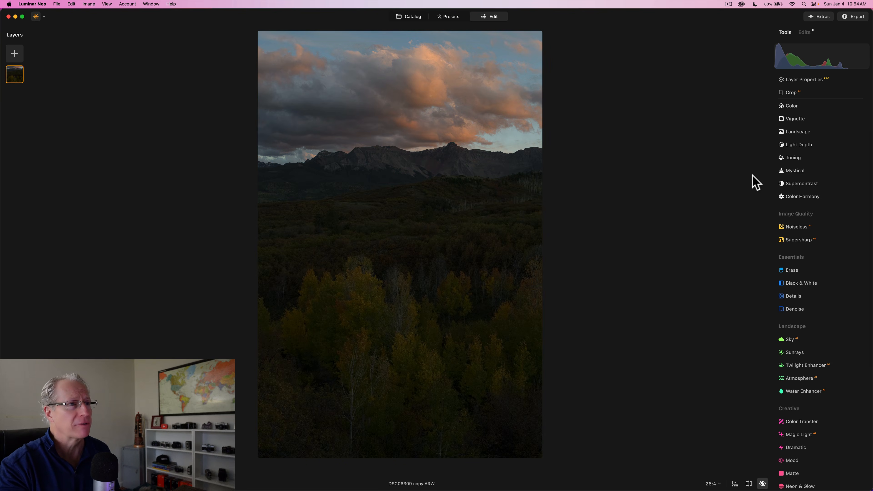
key("backslash")
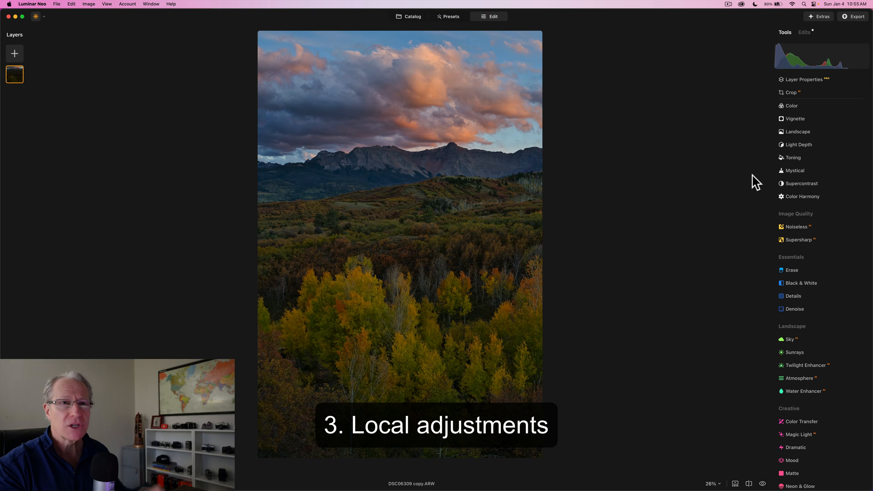
Mask the Structure tool with a linear gradient covering the trees and hills below the mountain ridge
scroll(801, 200, "up", 3)
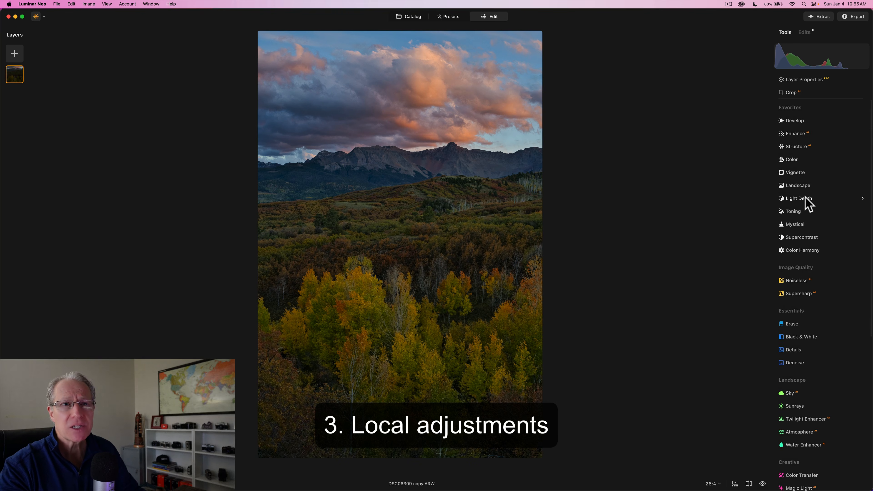
left_click(798, 146)
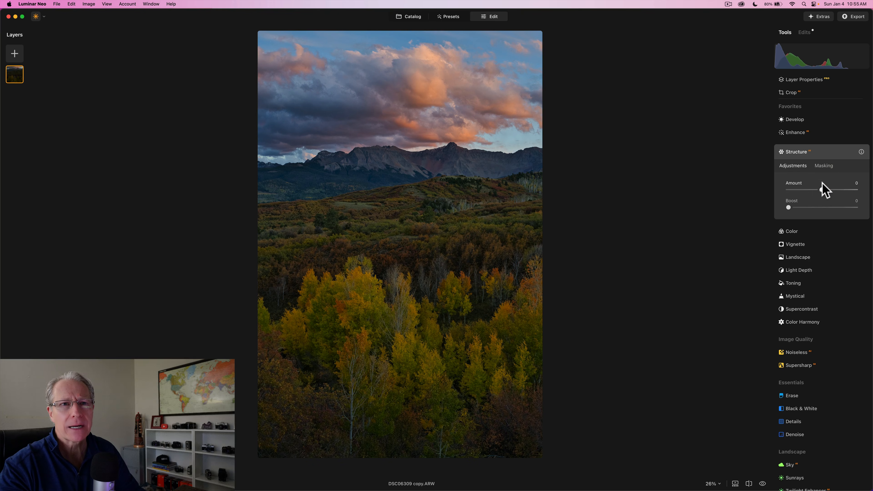
left_click(824, 166)
left_click(808, 191)
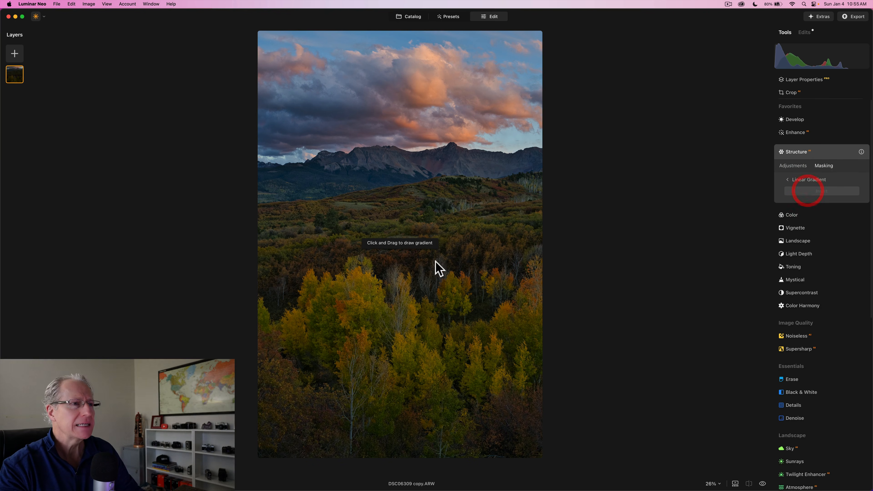
left_click_drag(433, 285, 433, 161)
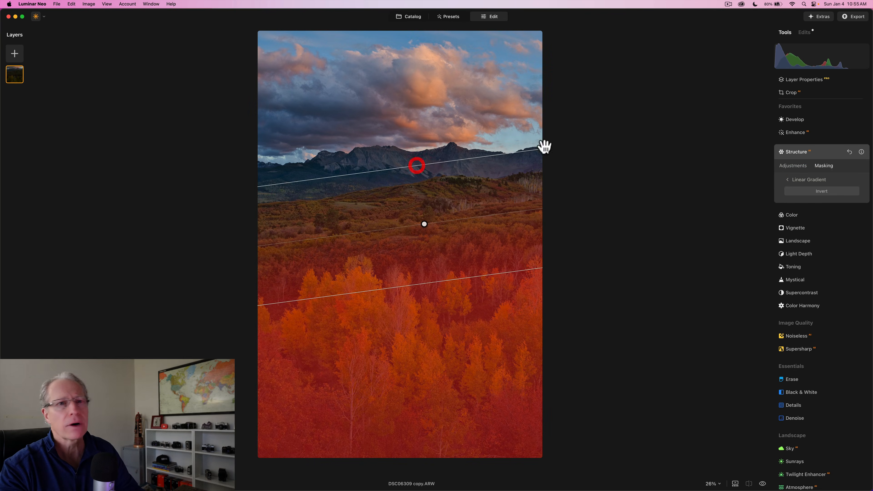
Set the landscape-masked Structure amount to 21, check its effect, and close the tool
left_click(792, 166)
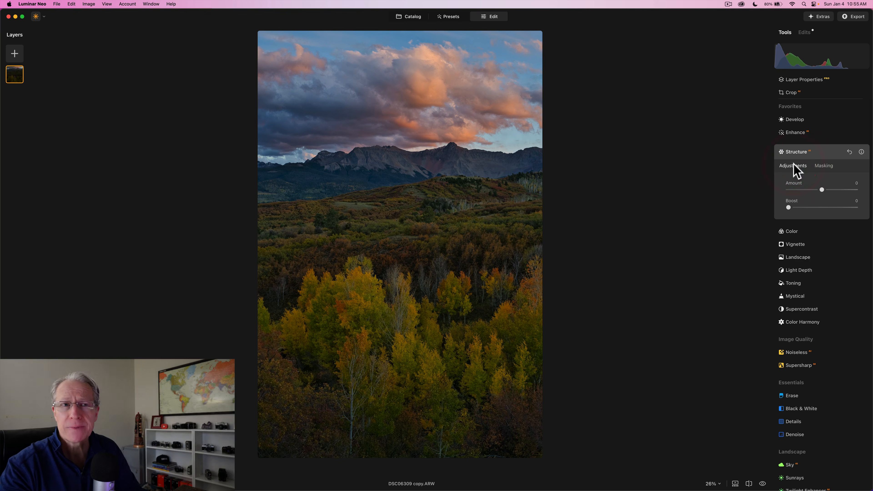
left_click_drag(823, 190, 831, 189)
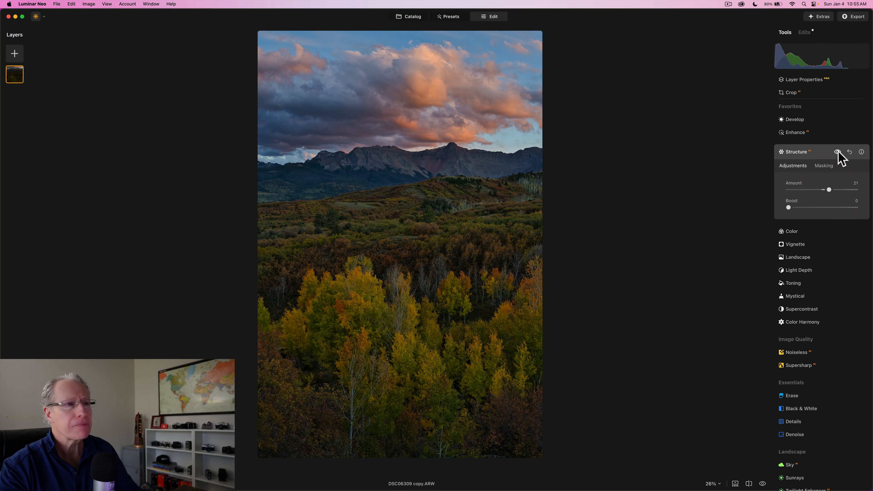
left_click(838, 153)
left_click(815, 153)
Start a second Structure adjustment and mask it with a linear gradient covering the sky down to the mountains
left_click(797, 145)
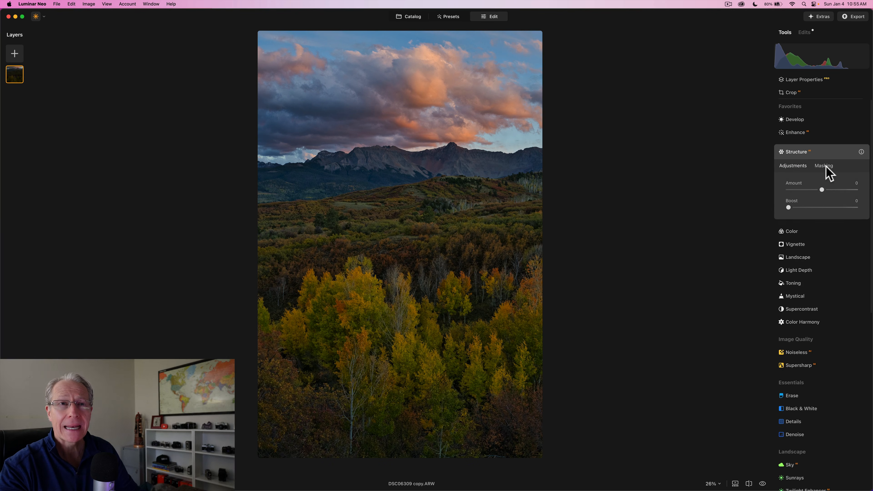
left_click(824, 166)
left_click(809, 190)
left_click_drag(398, 63, 408, 173)
left_click_drag(402, 117, 402, 112)
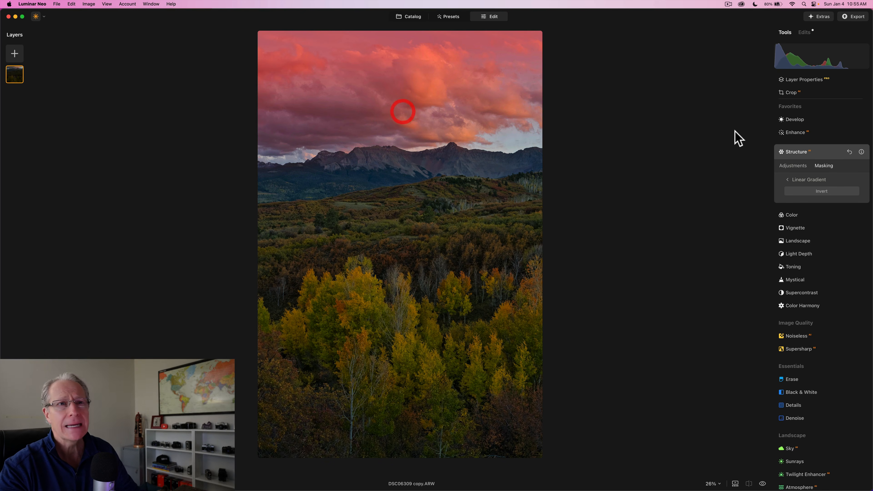
Set the sky-masked Structure amount to -14, close the tool, and compare the whole edit with the original
left_click(791, 167)
left_click_drag(822, 189, 817, 192)
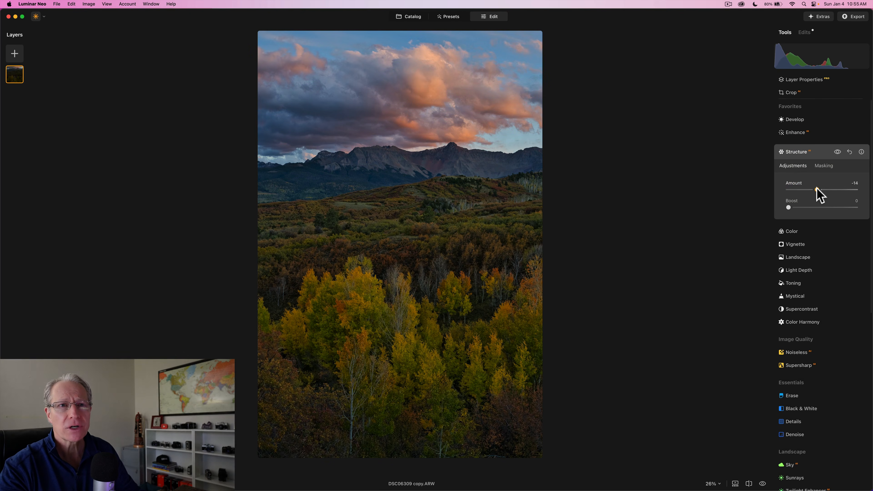
left_click(802, 151)
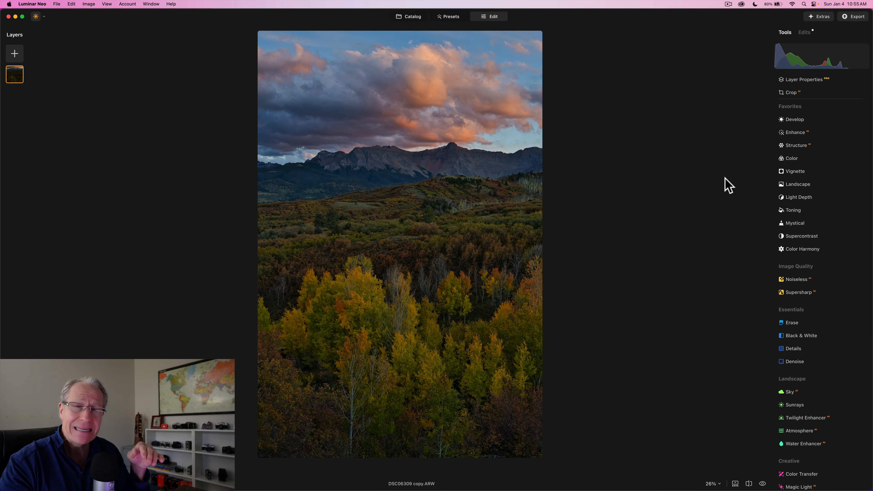
key("backslash")
key("backslash")
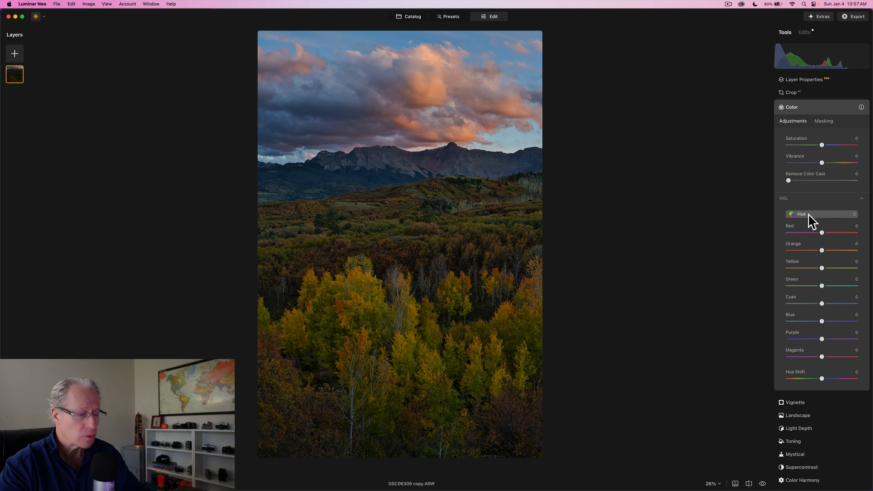
Set the Color tool's HSL Hue to -28 for Orange, -29 for Yellow and 22 for Green
left_click(813, 250)
left_click_drag(813, 250, 831, 285)
left_click(814, 267)
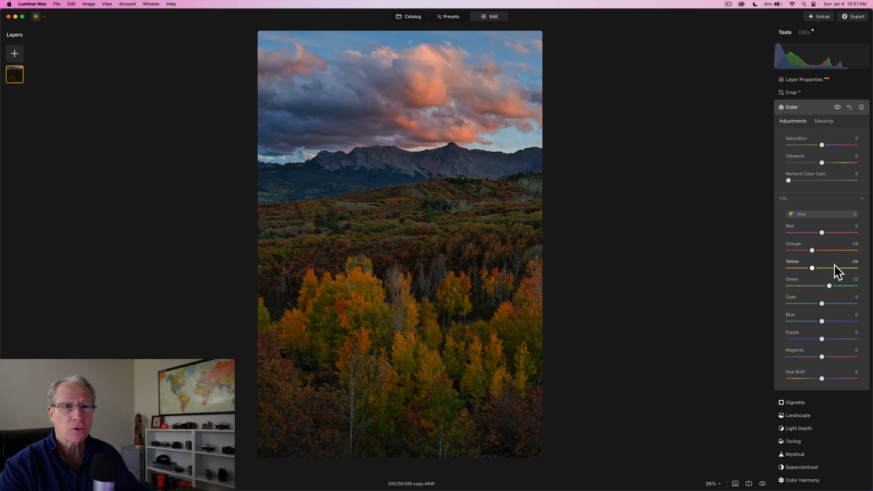
Set the HSL Saturation to 5 for Orange, 6 for Yellow and 40 for Green
left_click(826, 214)
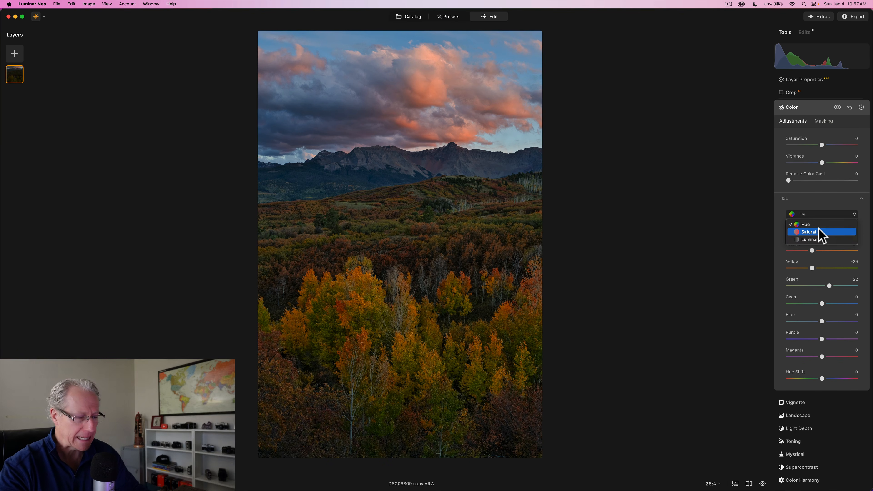
left_click(820, 233)
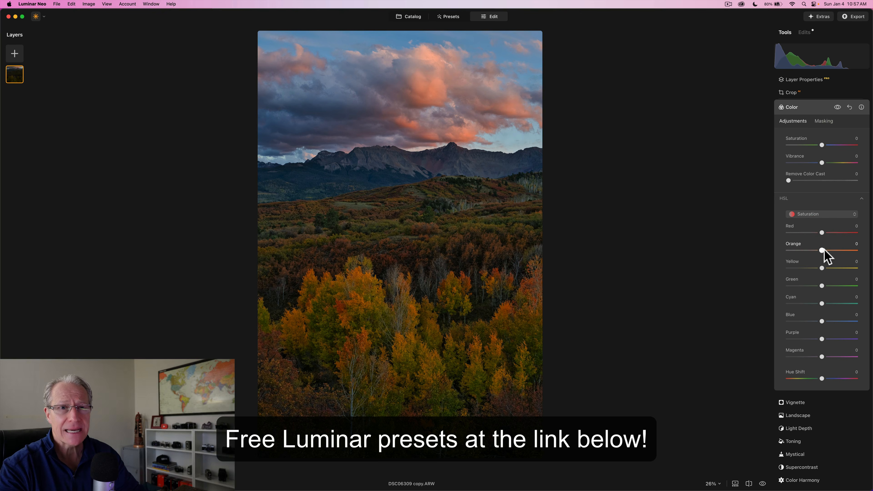
left_click_drag(825, 251, 836, 285)
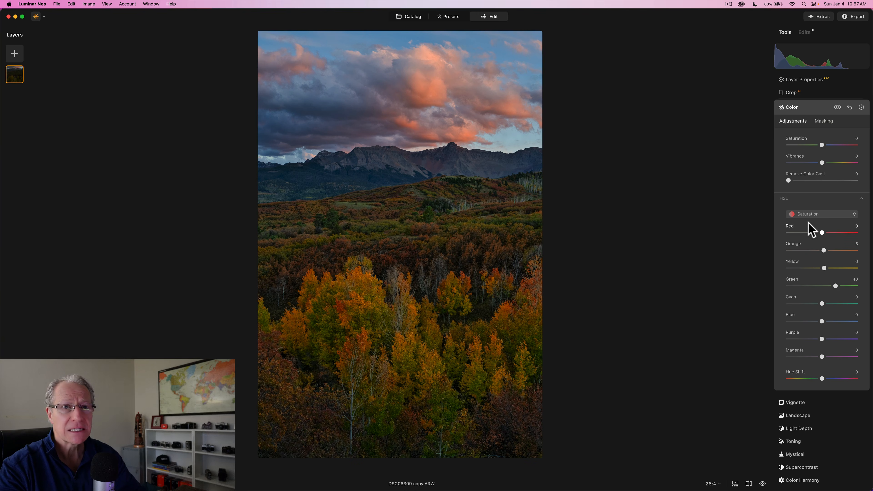
Set the HSL Luminance to 52 for Orange, 48 for Yellow and -2 for Green, and compare with and without Color
left_click(811, 215)
left_click(811, 241)
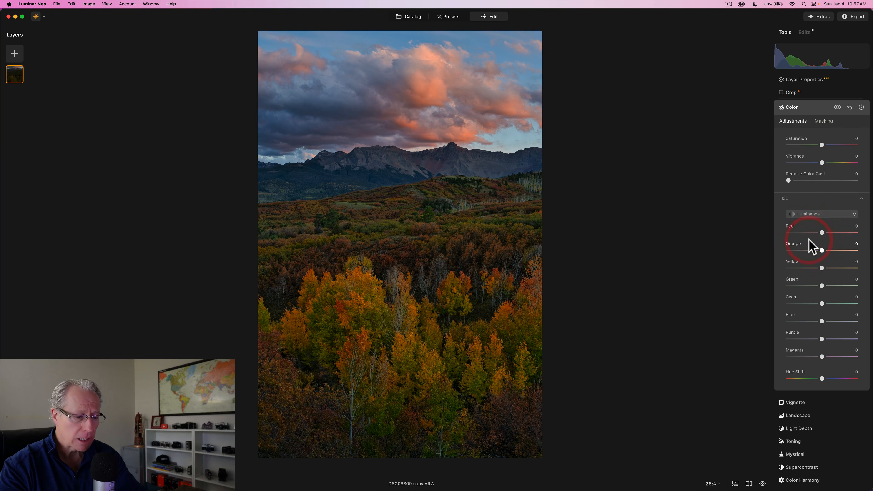
left_click(838, 251)
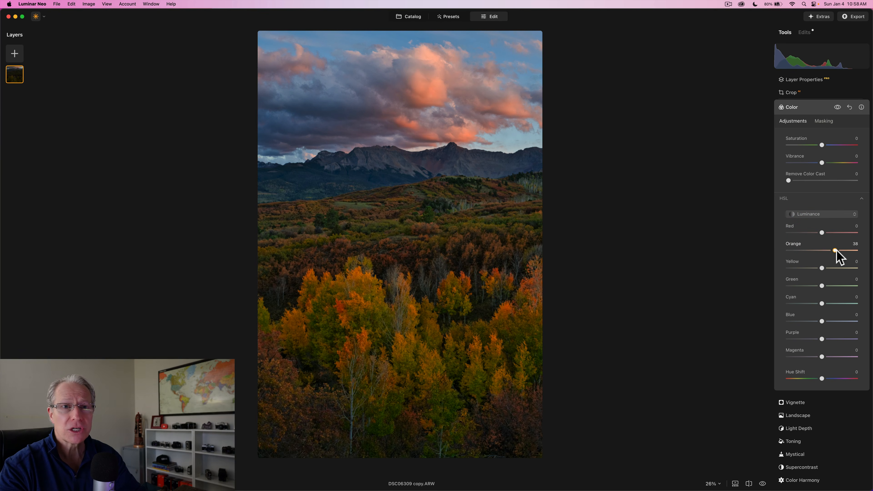
left_click_drag(837, 251, 839, 268)
left_click(838, 268)
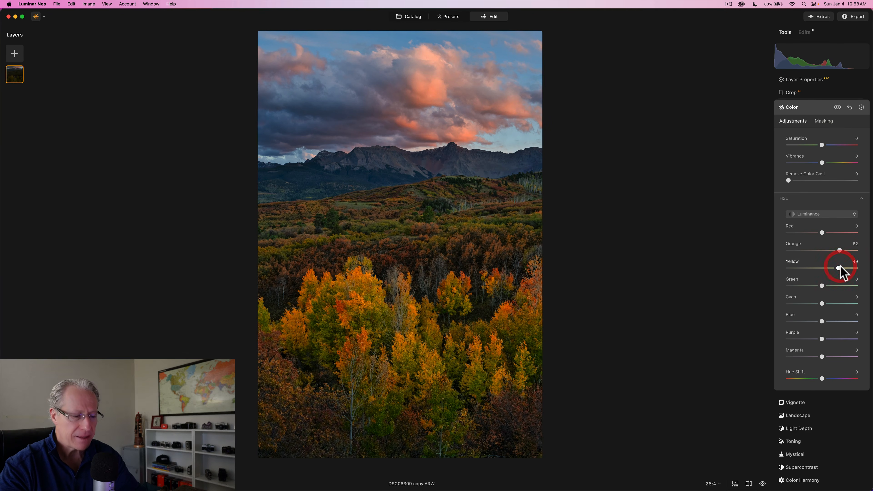
left_click(821, 286)
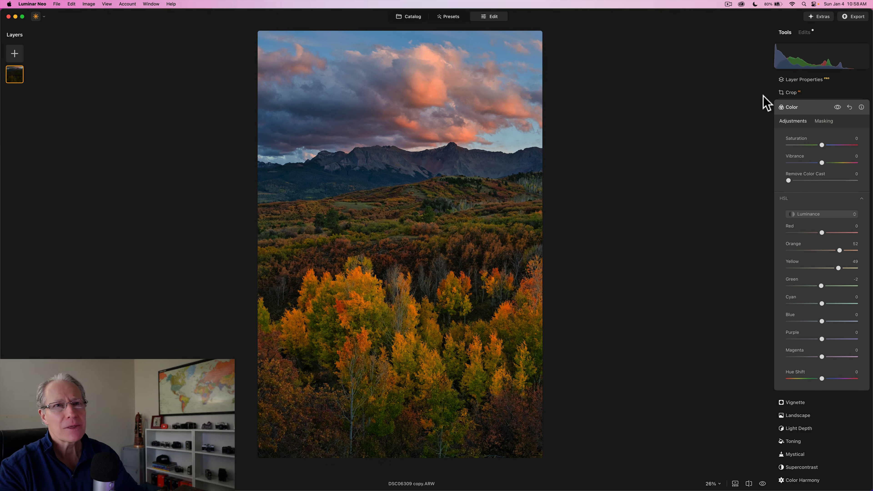
left_click(838, 107)
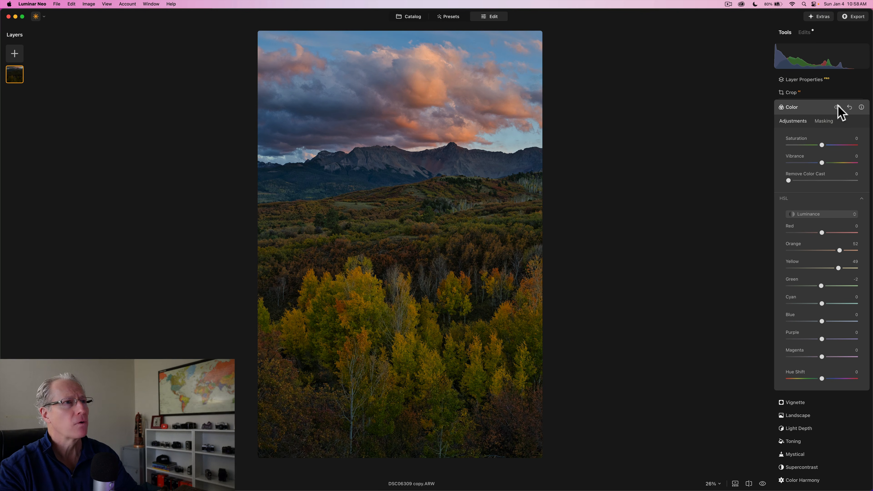
left_click(838, 108)
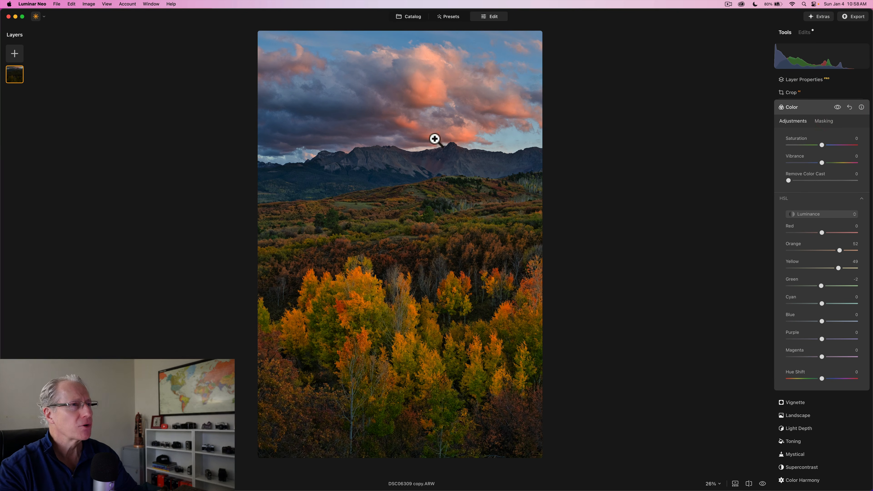
Mask the Color adjustment with a linear gradient covering the foreground trees and fading out upward to the mountain ridge
left_click(823, 122)
left_click(811, 147)
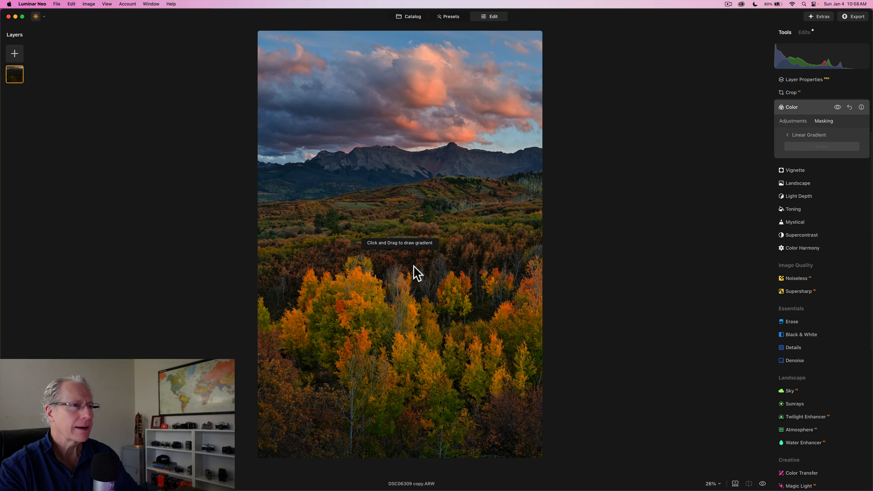
left_click_drag(445, 277, 436, 161)
left_click_drag(442, 217, 442, 215)
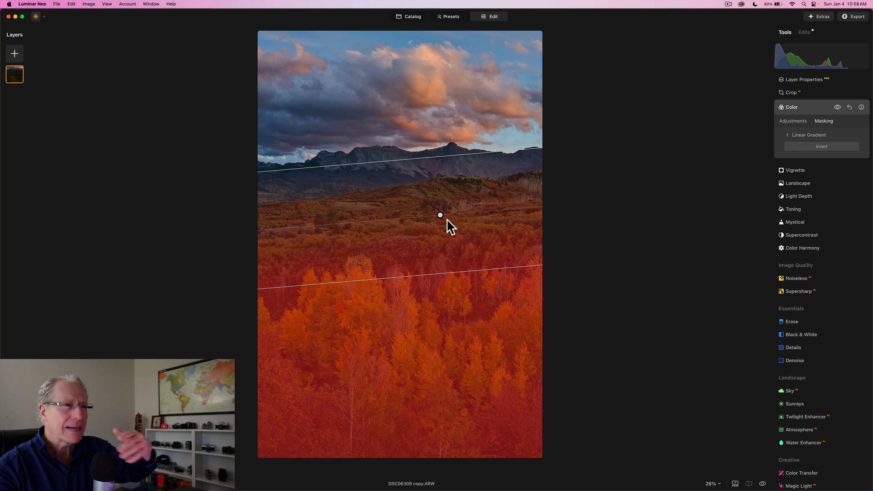
left_click(793, 121)
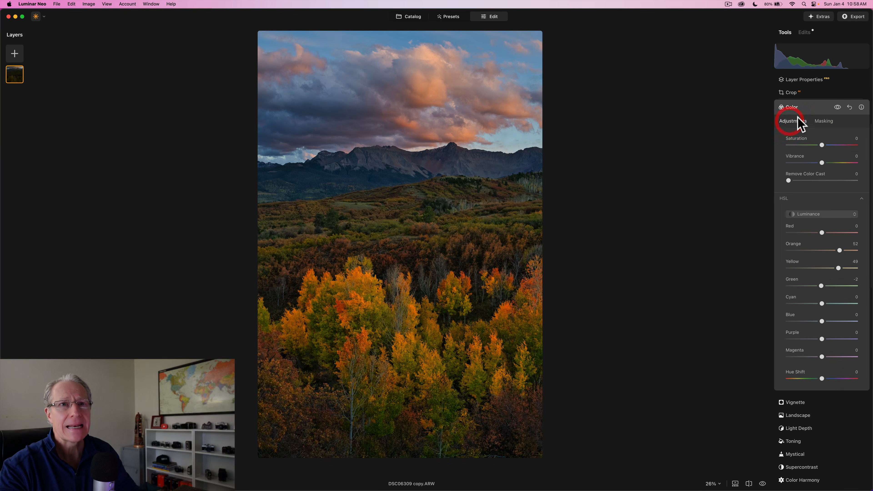
Compare the photo with and without the masked Color adjustment several times, and close the Color tool
left_click(837, 108)
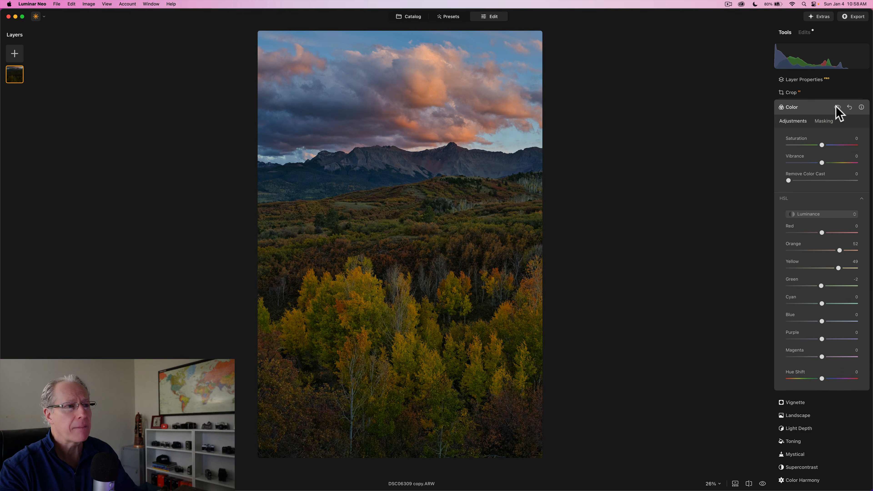
left_click(837, 107)
left_click(837, 108)
left_click(837, 107)
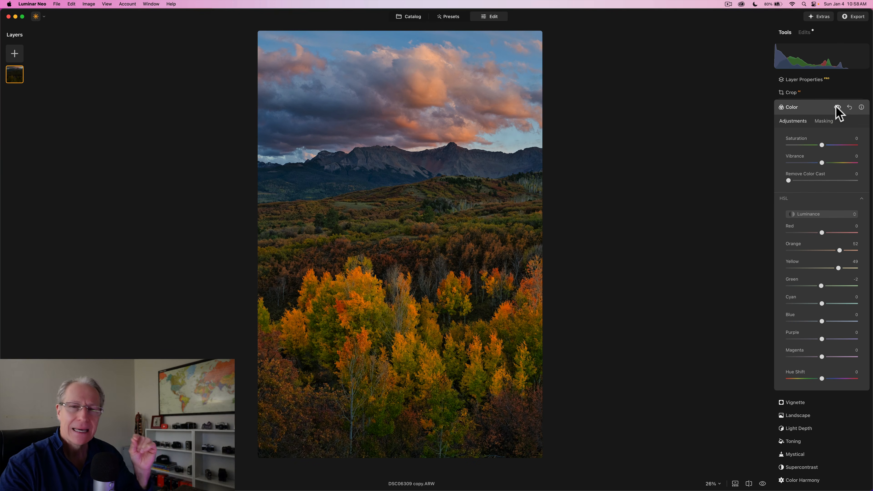
left_click(837, 107)
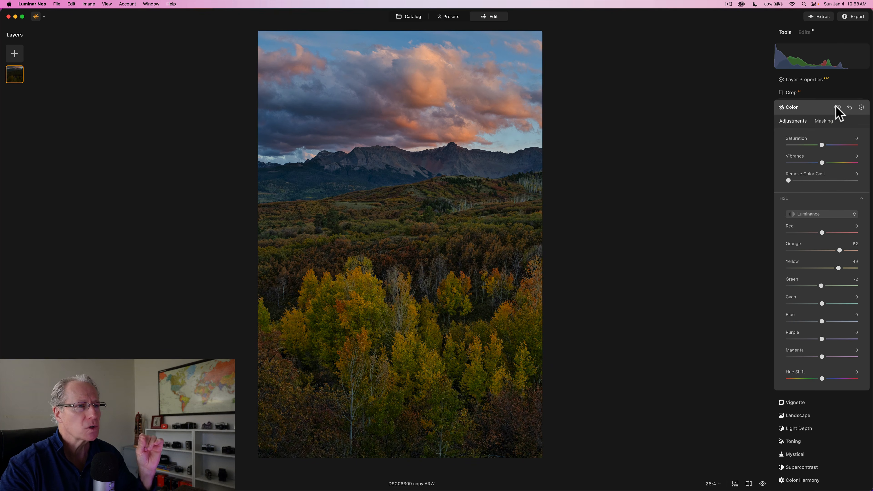
left_click(837, 108)
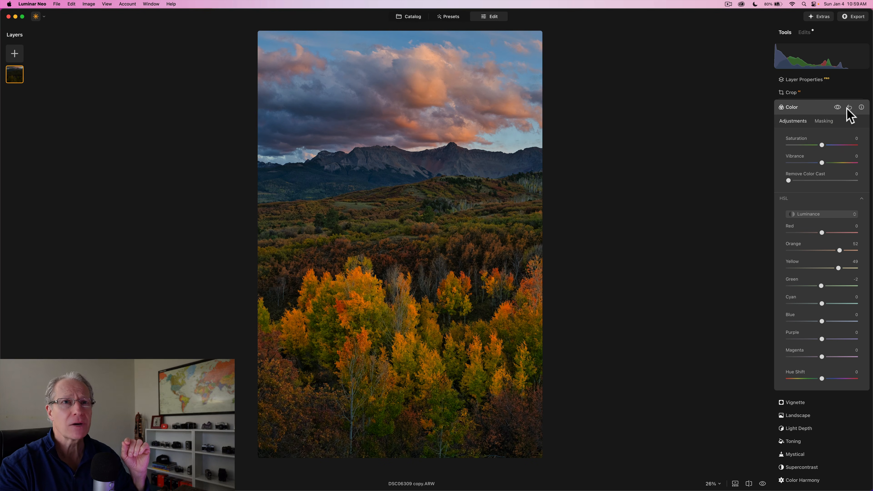
left_click(839, 108)
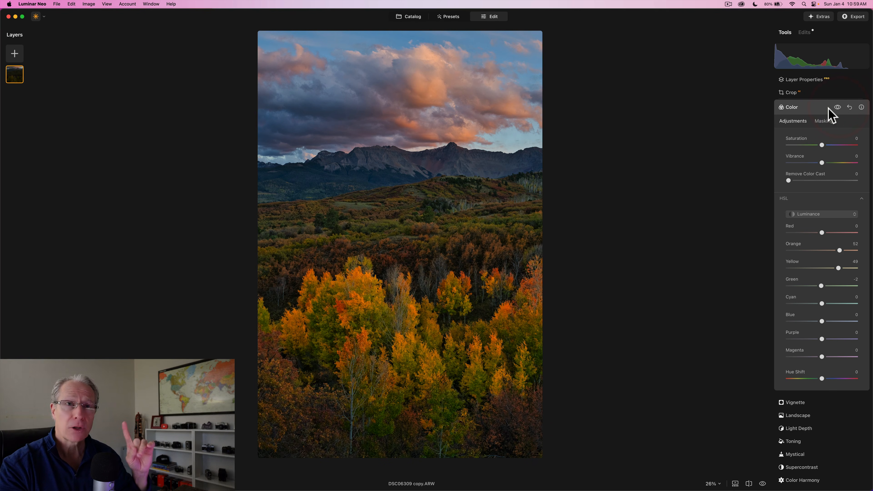
left_click(833, 113)
Set the Landscape tool's Golden Hour to 36, compare with and without it, and close the tool
scroll(798, 198, "up", 3)
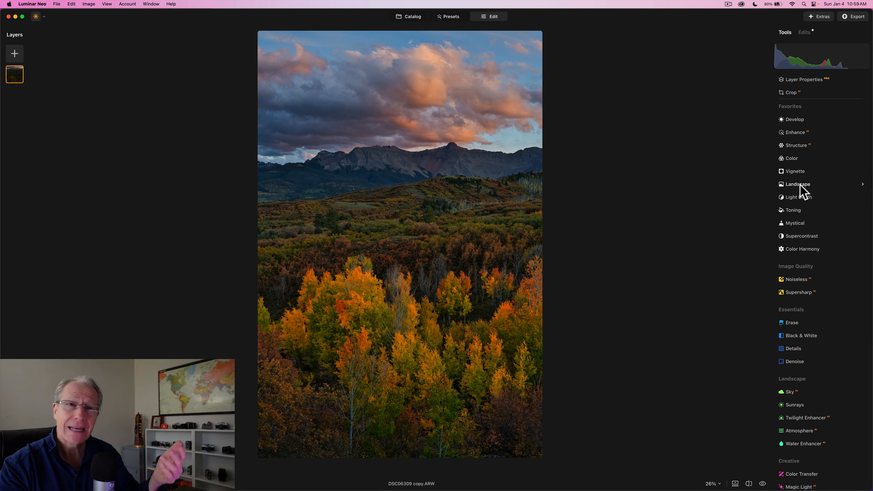
left_click(800, 184)
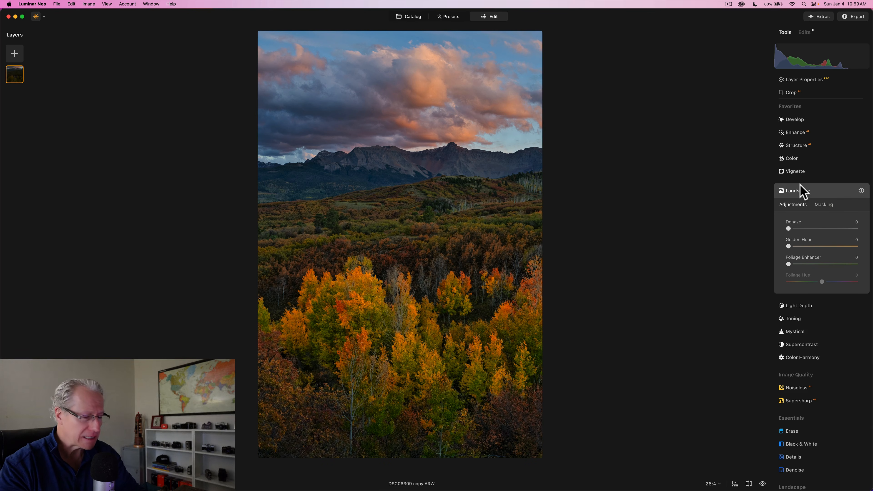
left_click_drag(789, 246, 813, 247)
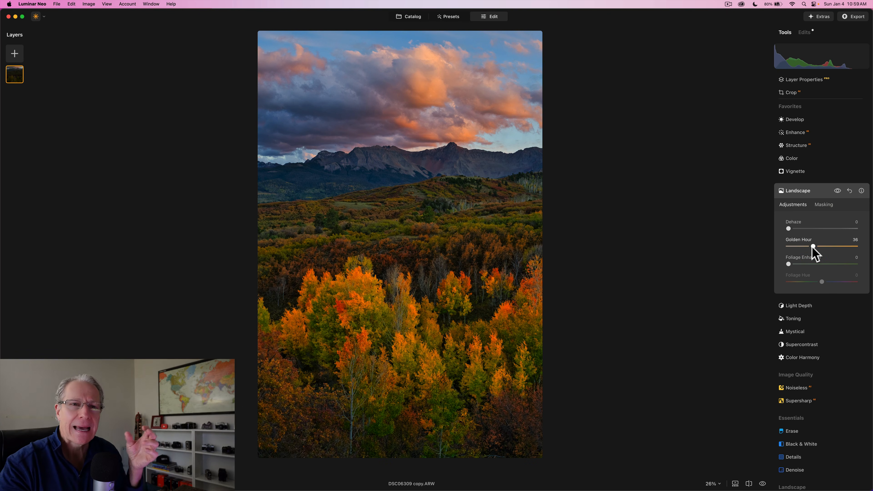
left_click(838, 191)
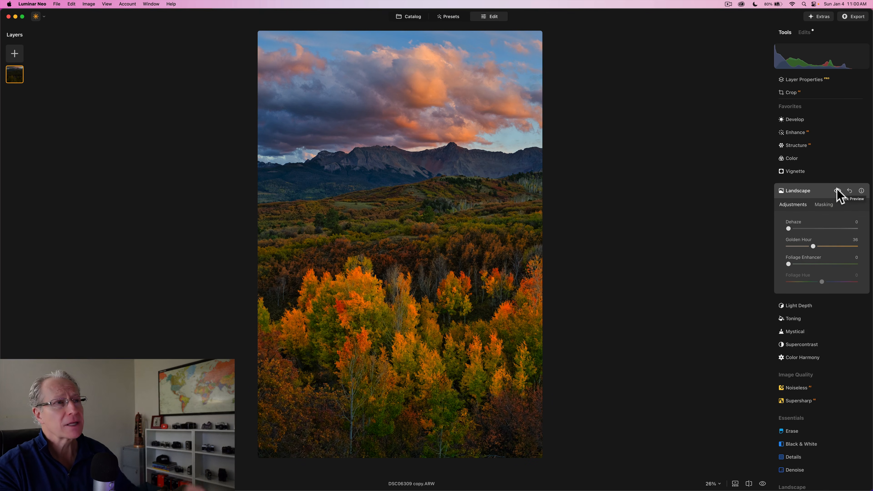
left_click(838, 191)
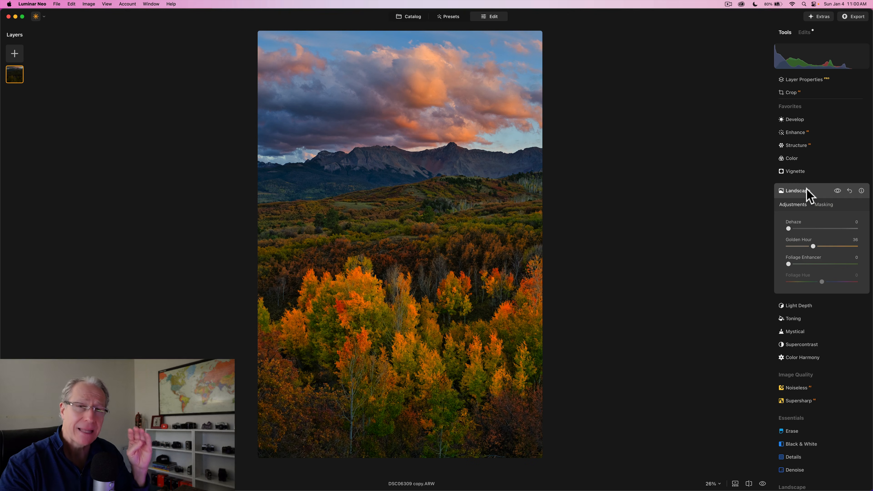
left_click(807, 189)
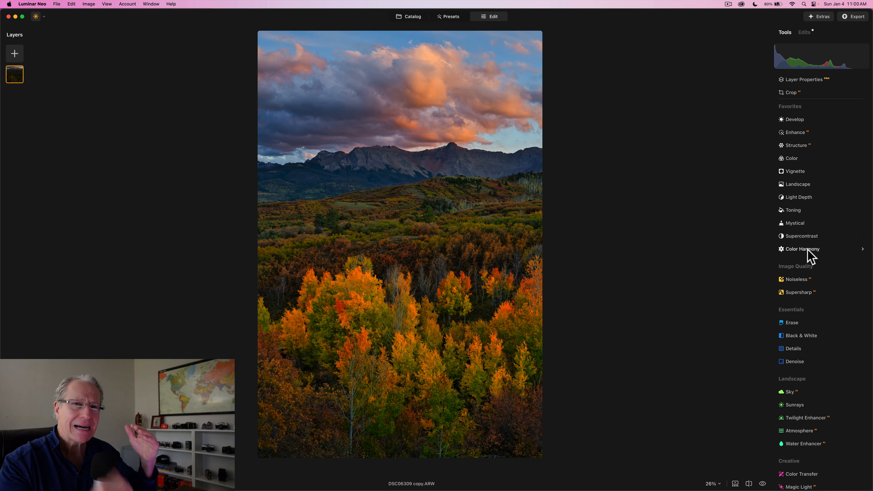
Review the applied edits, previewing the photo without the Landscape adjustment, and compare the whole edit with the original
left_click(804, 32)
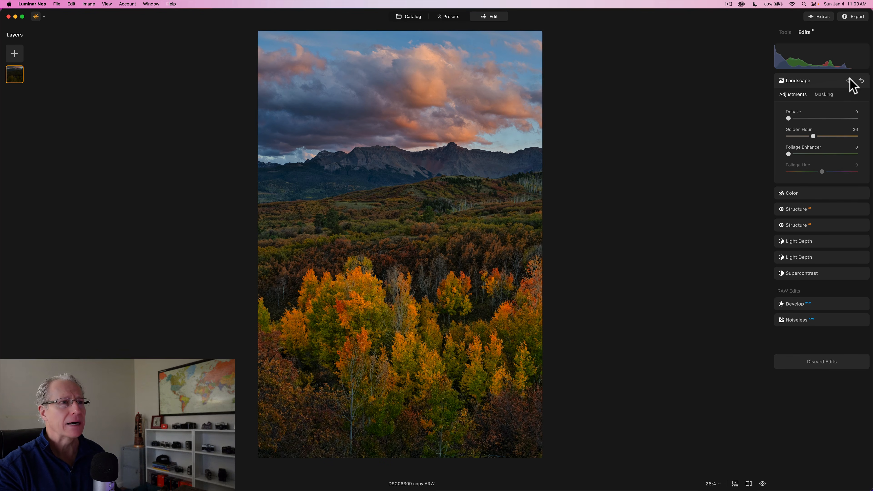
left_click(849, 81)
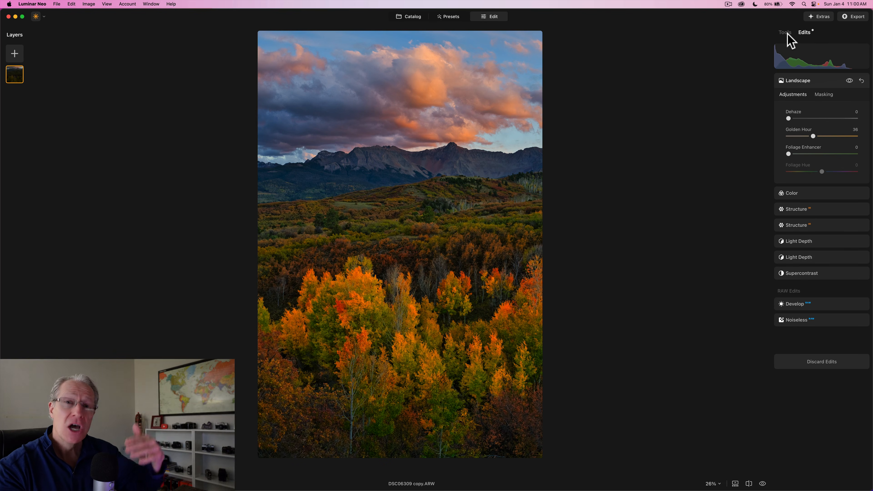
left_click(786, 33)
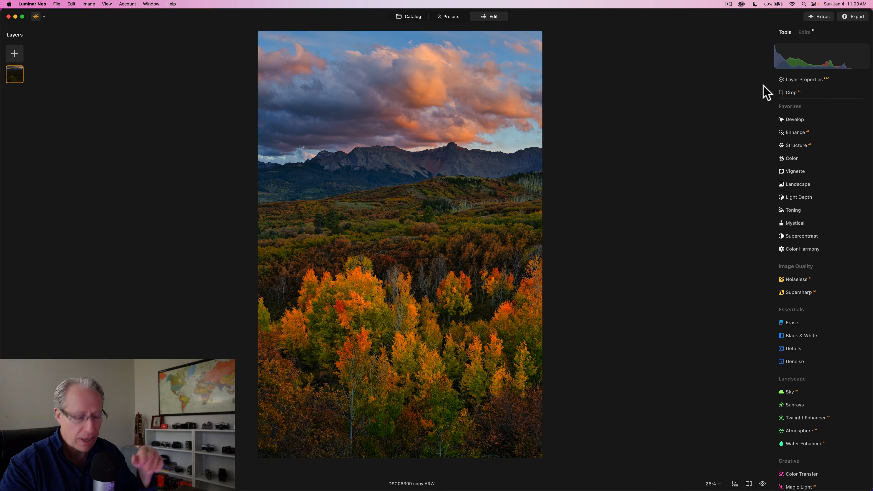
key("backslash")
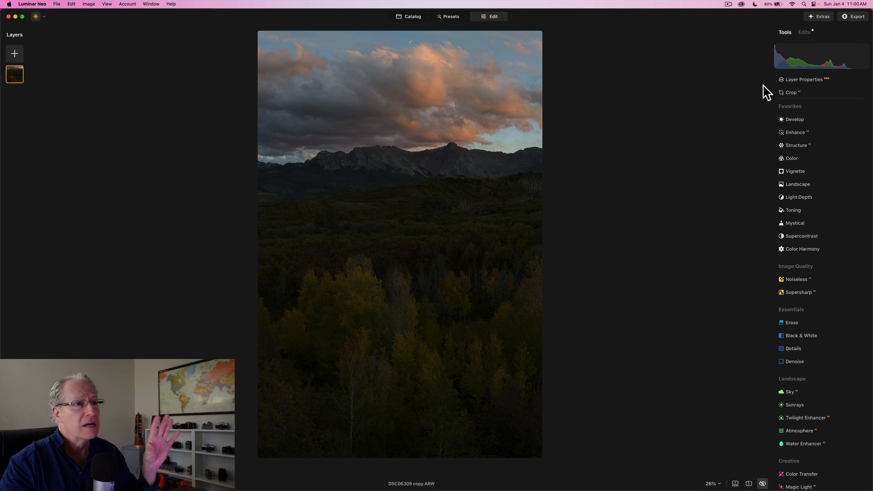
key("backslash")
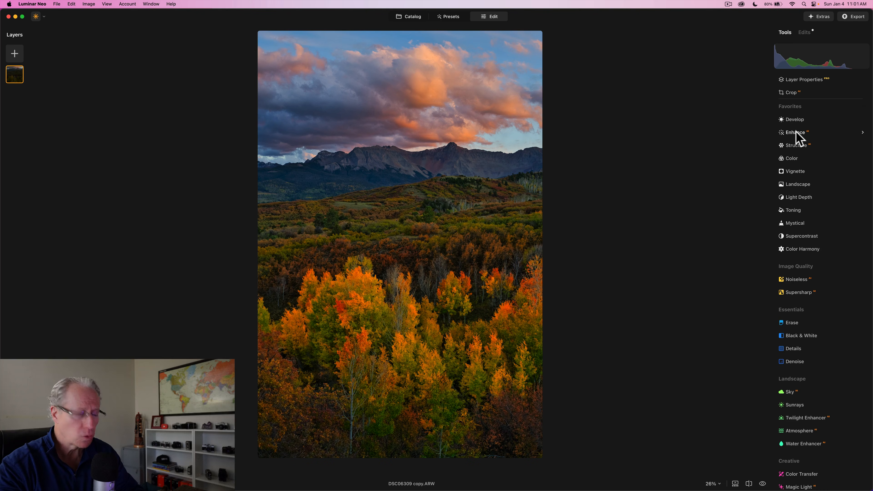
Set the Mystical tool's Amount to 40, compare with and without the effect, and close the tool
left_click(799, 224)
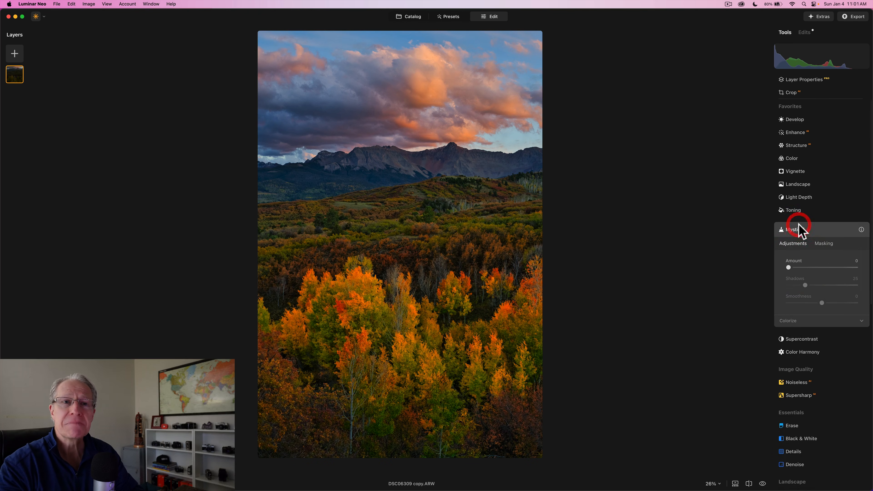
left_click(806, 228)
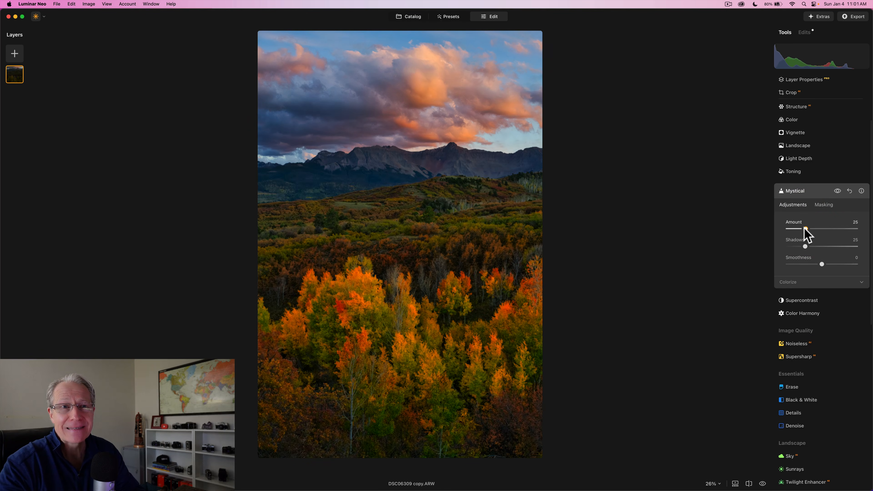
left_click_drag(805, 229, 814, 228)
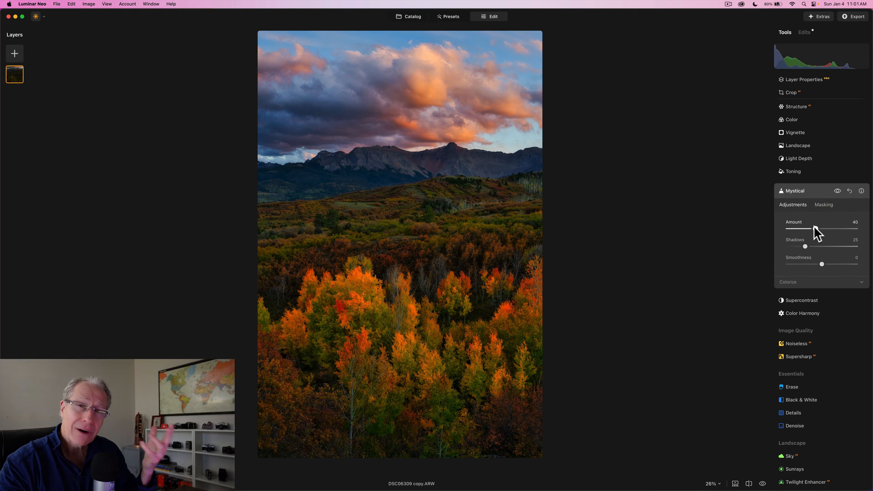
left_click(838, 192)
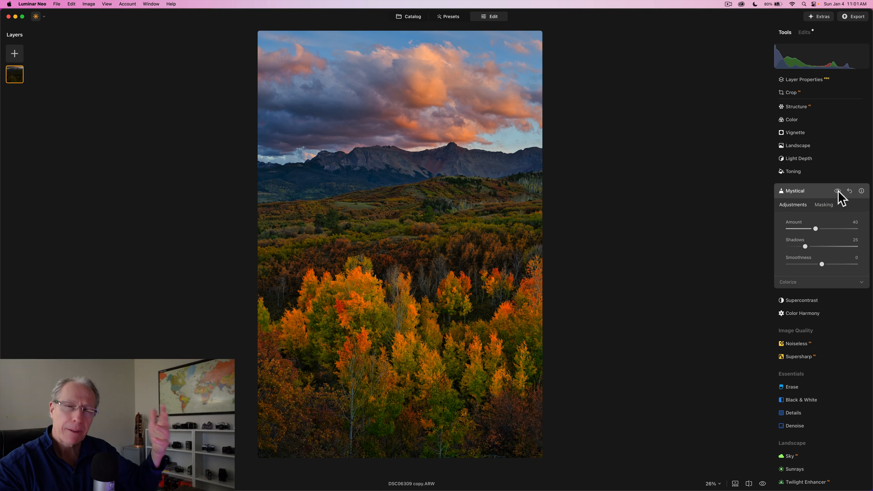
left_click(838, 191)
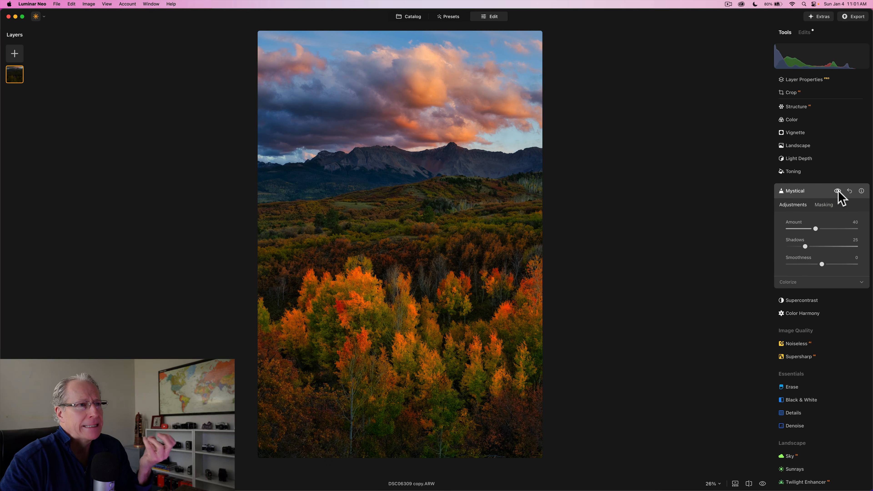
left_click(838, 192)
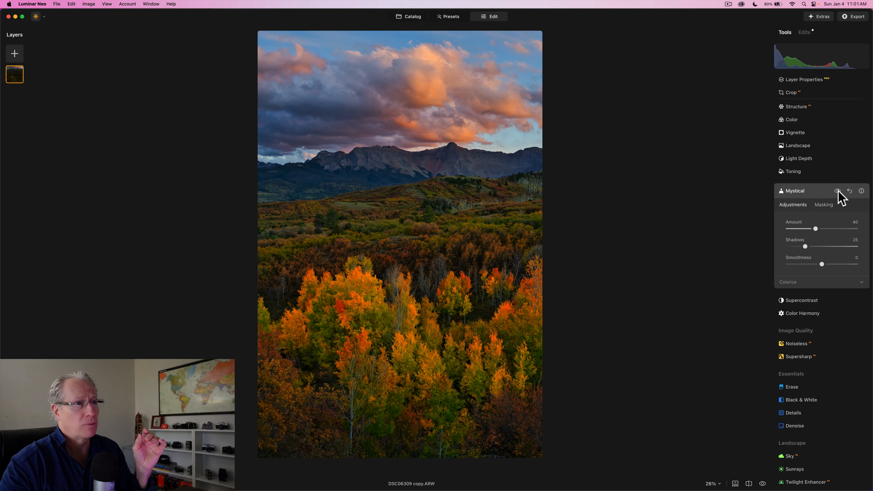
left_click(838, 191)
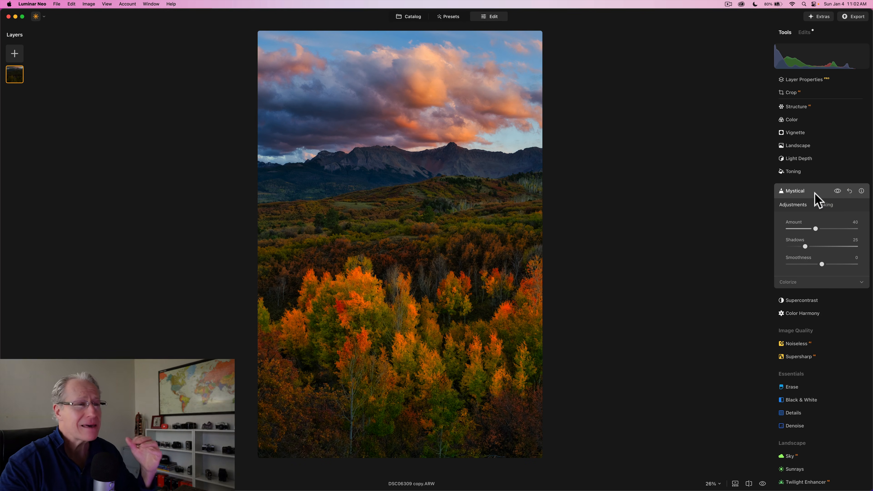
left_click(815, 192)
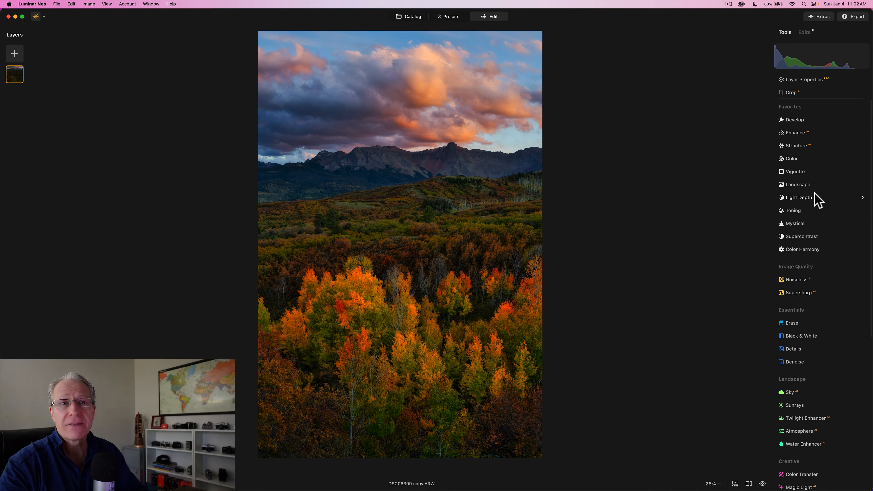
Add a Vignette with Amount -37, Size 27, Feather 100 and Inner Light 16, centred on the treetops near mid-frame
left_click(798, 172)
left_click_drag(799, 173, 807, 190)
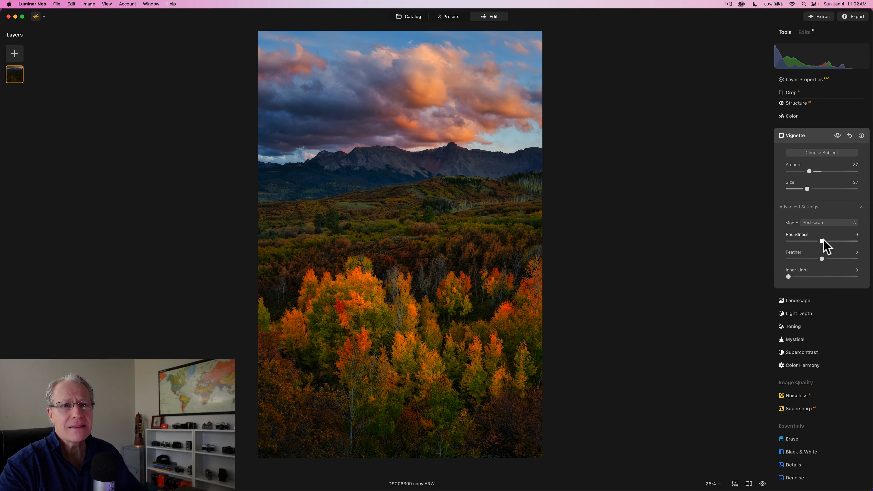
left_click_drag(823, 258, 860, 256)
left_click_drag(789, 277, 798, 276)
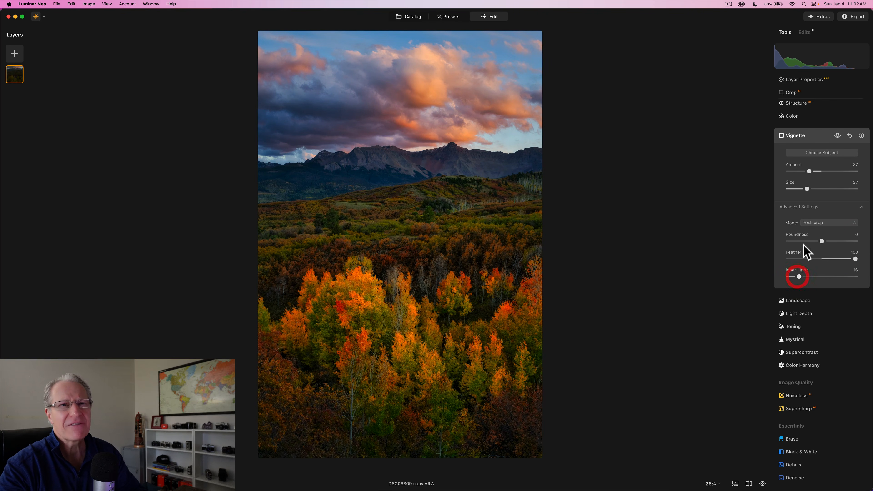
left_click(812, 153)
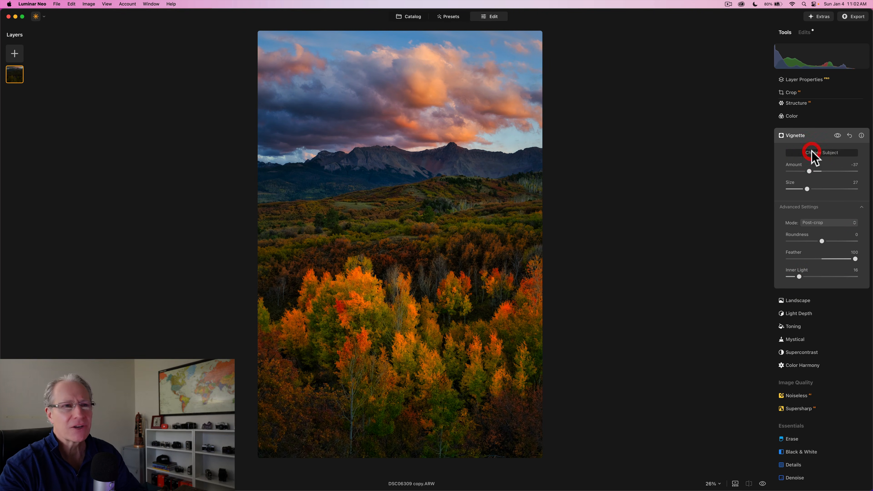
left_click(409, 279)
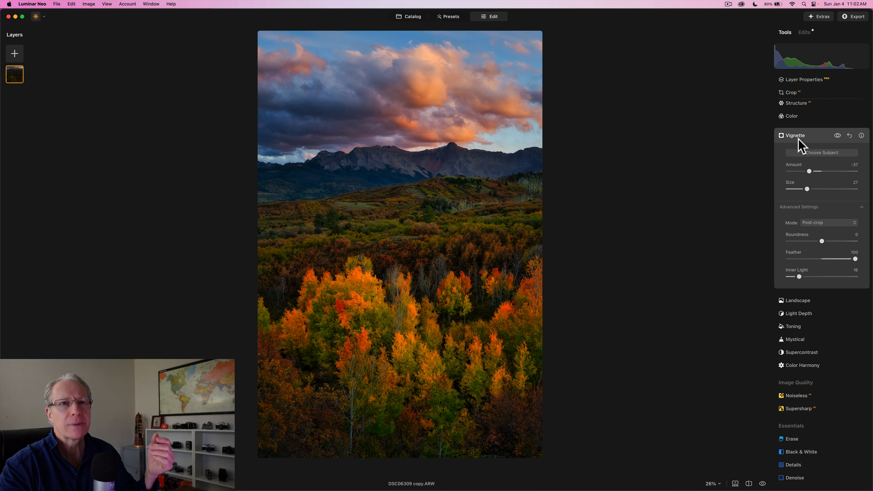
Set the Vignette's Inner Light to 12 and Feather to 67, compare with and without it, and close the tool
left_click_drag(800, 277, 797, 276)
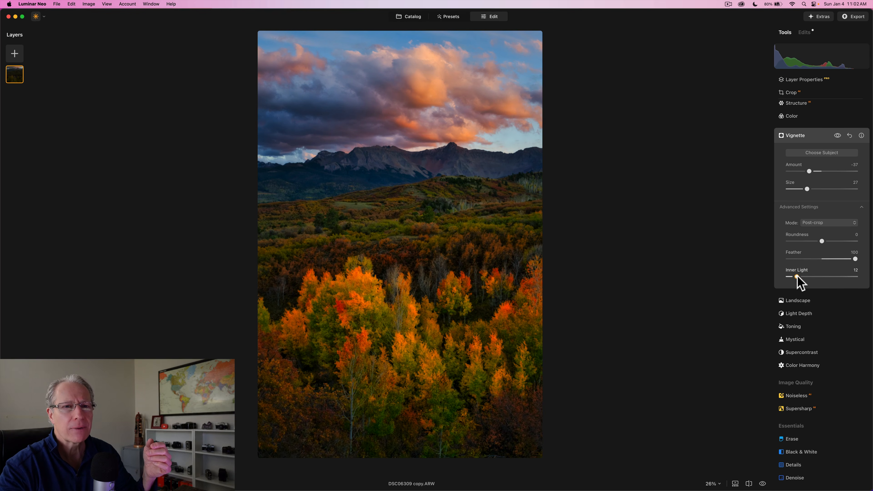
left_click_drag(855, 259, 846, 259)
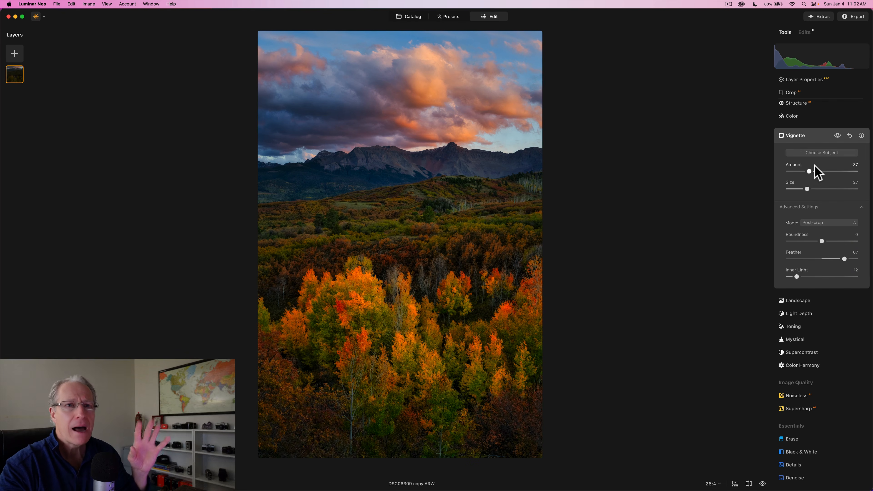
left_click(838, 136)
left_click(838, 135)
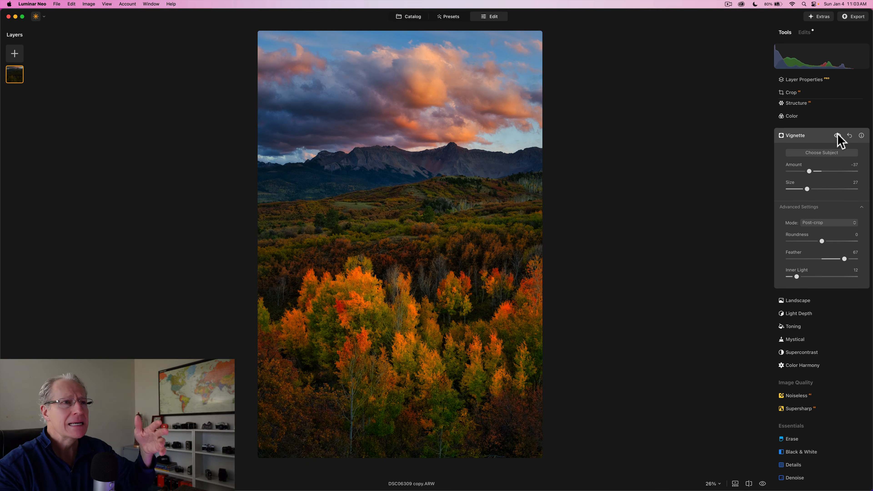
left_click(837, 135)
left_click(838, 136)
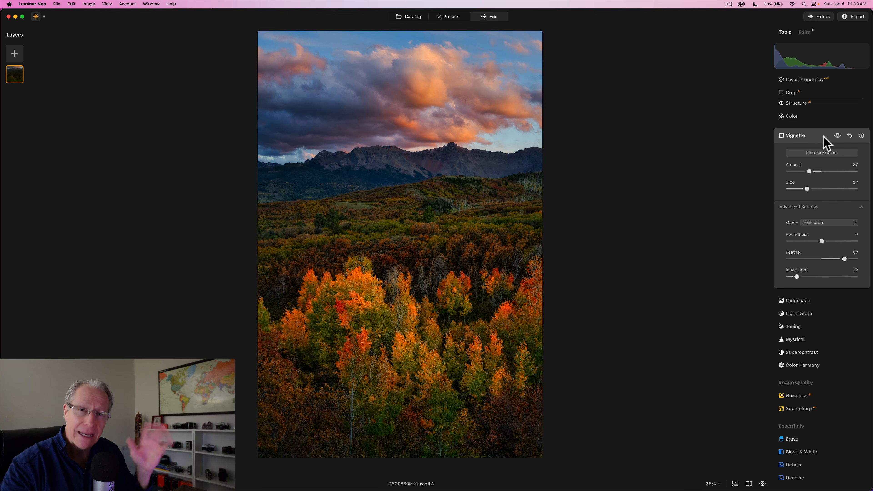
left_click(824, 136)
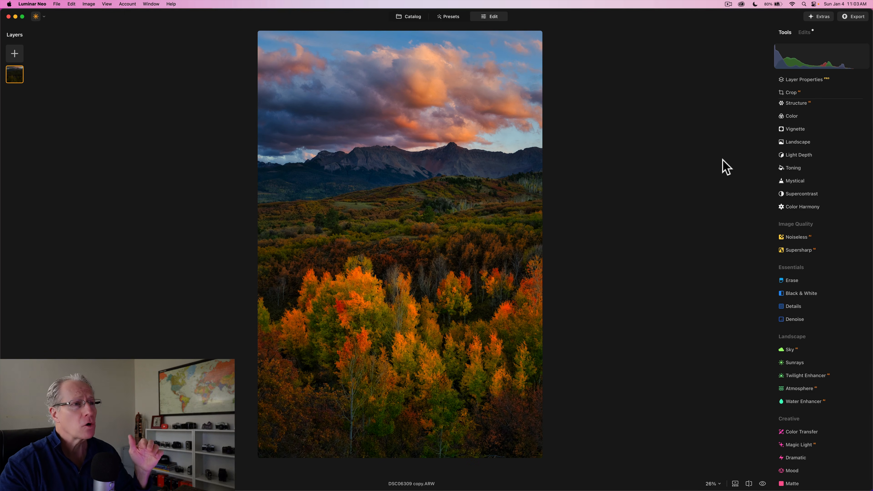
Compare the finished edit with the original dark photo several times
key("backslash")
key("backslash")
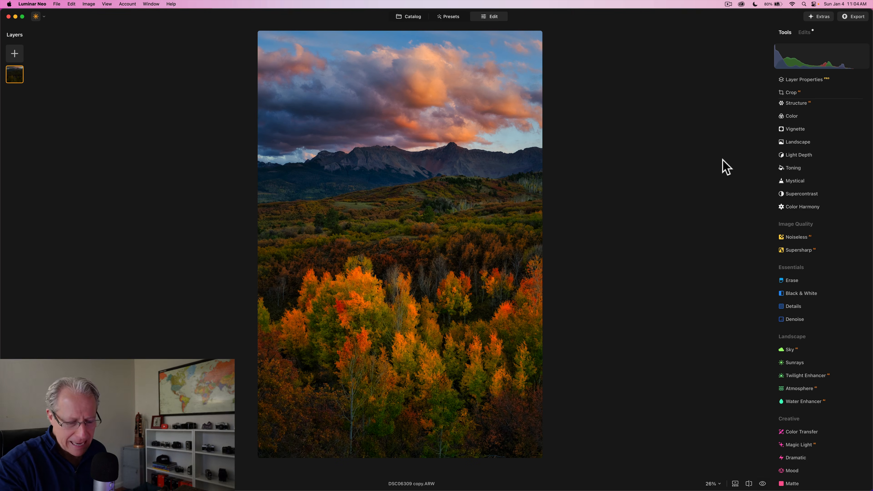
key("backslash")
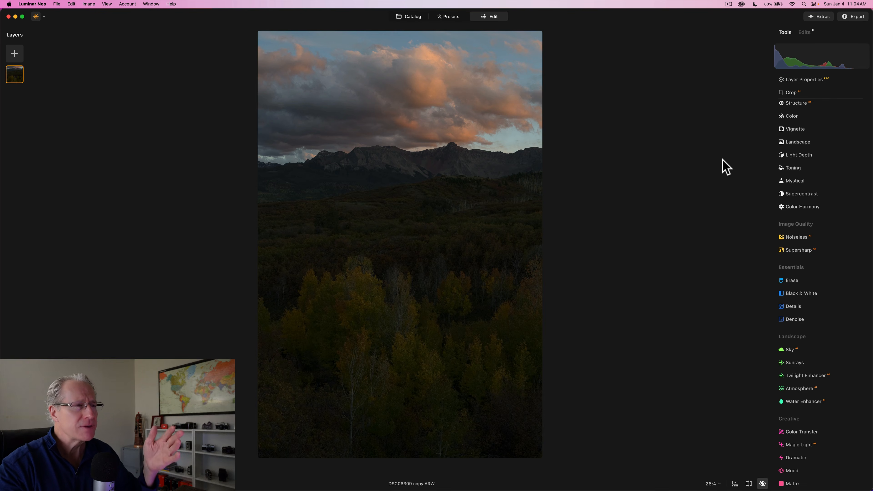
key("backslash")
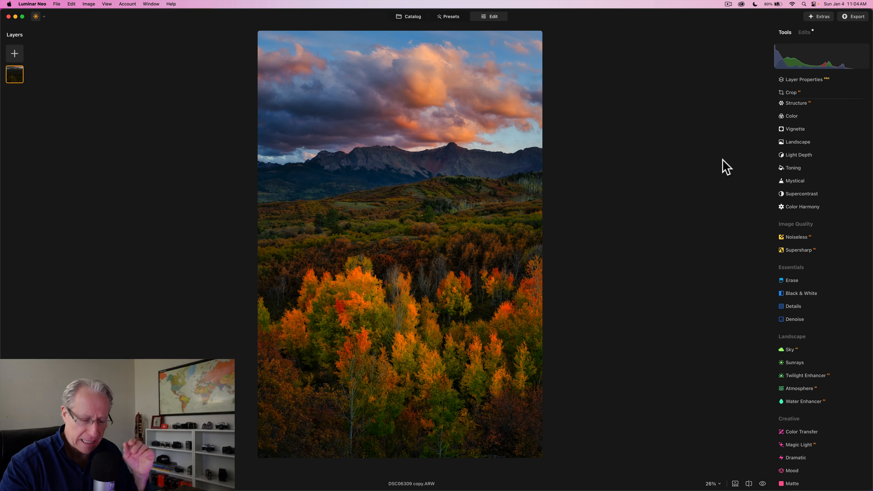
key("backslash")
key("backslash")
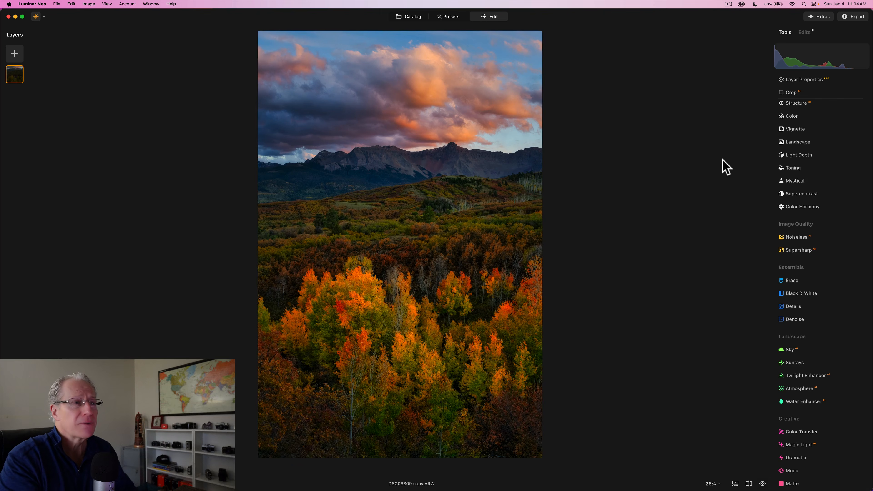